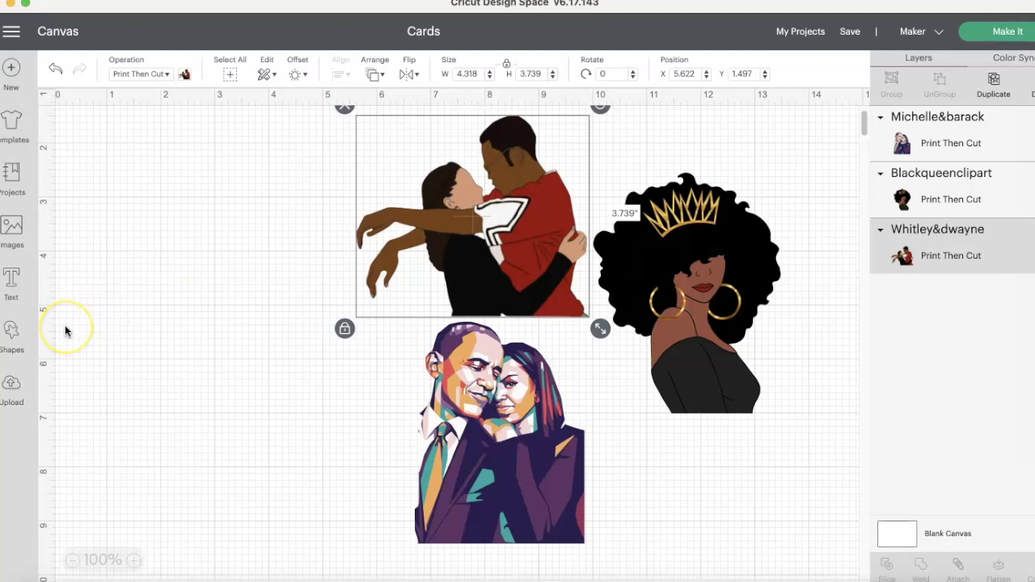
Step: Start an image upload and choose the file Whitley&Dwayne.png from the Desktop
left_click(14, 385)
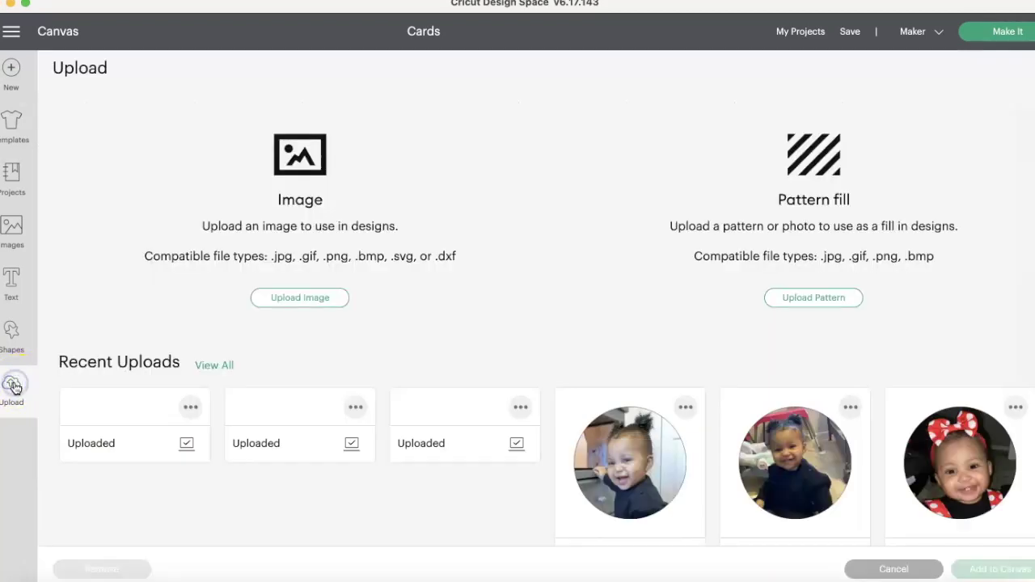
left_click(285, 298)
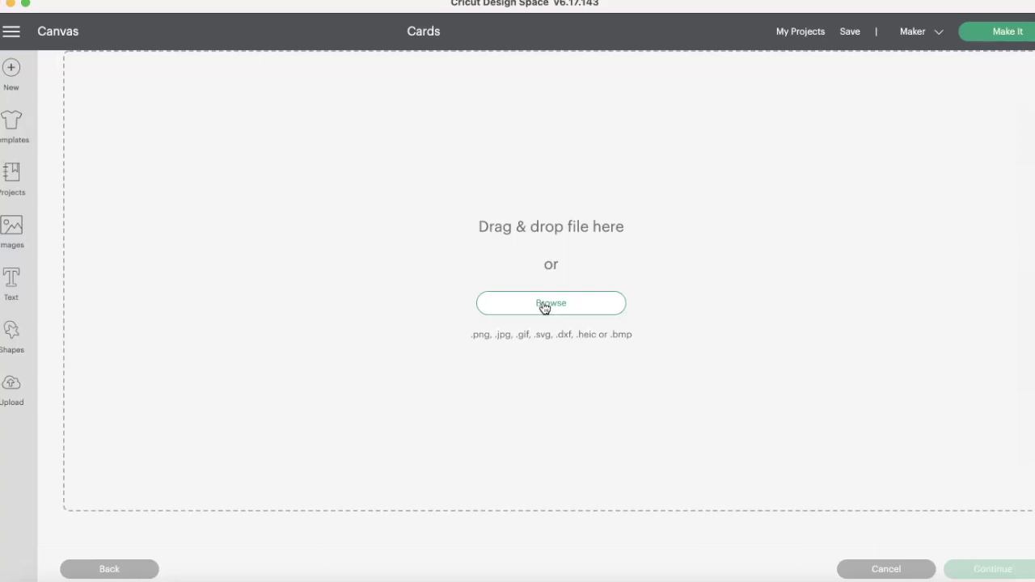
scroll(436, 355, "down", 5)
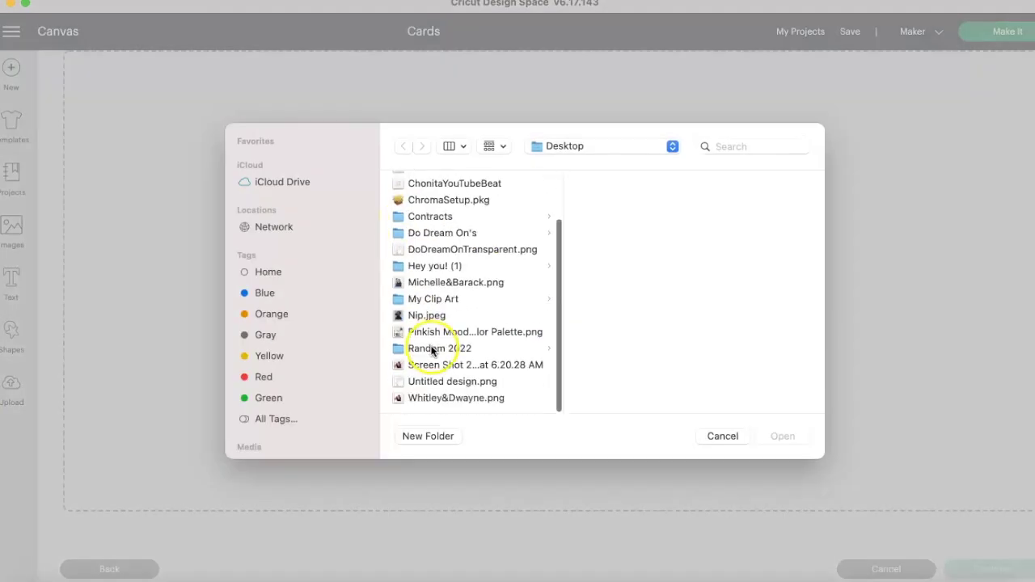
left_click(456, 398)
left_click(784, 438)
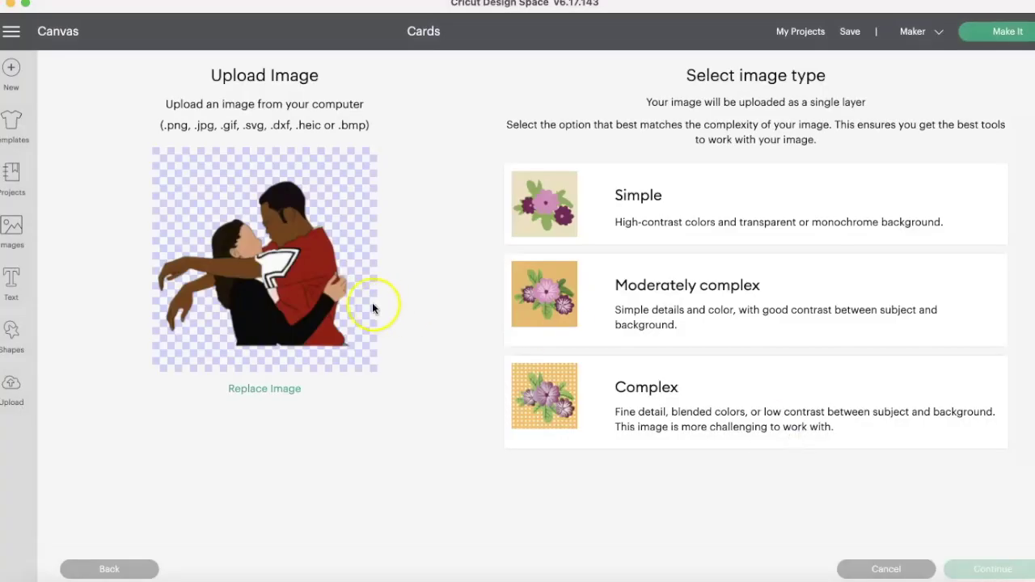
Step: Process the image as Complex with its background kept as is, and upload it as a Print Then Cut image
left_click(683, 394)
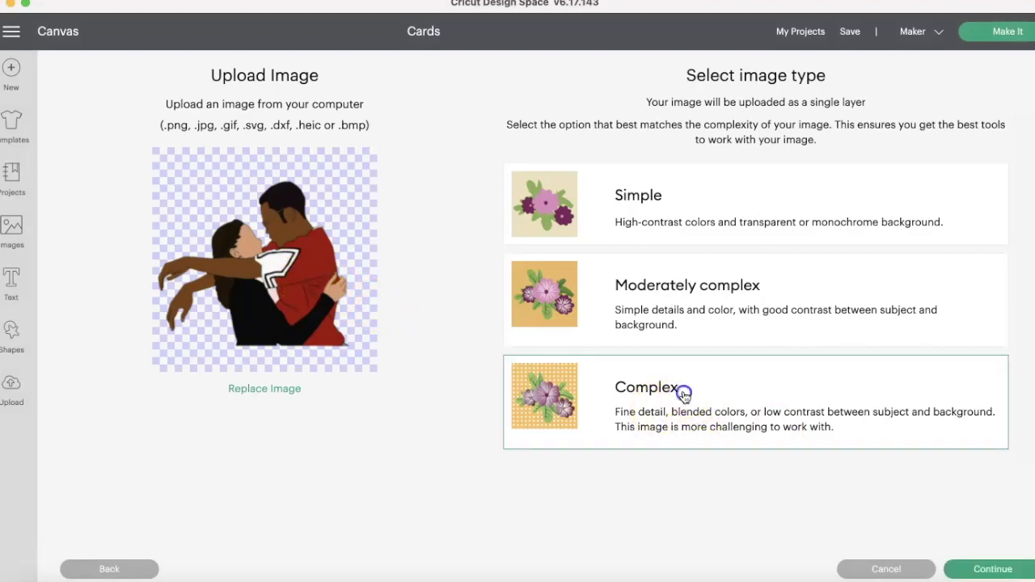
left_click(994, 568)
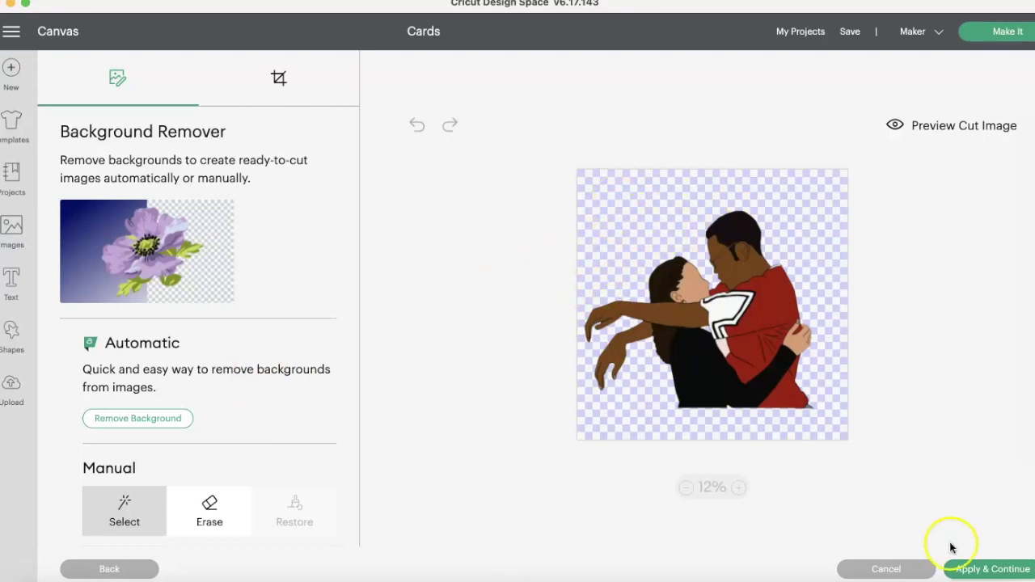
left_click(979, 570)
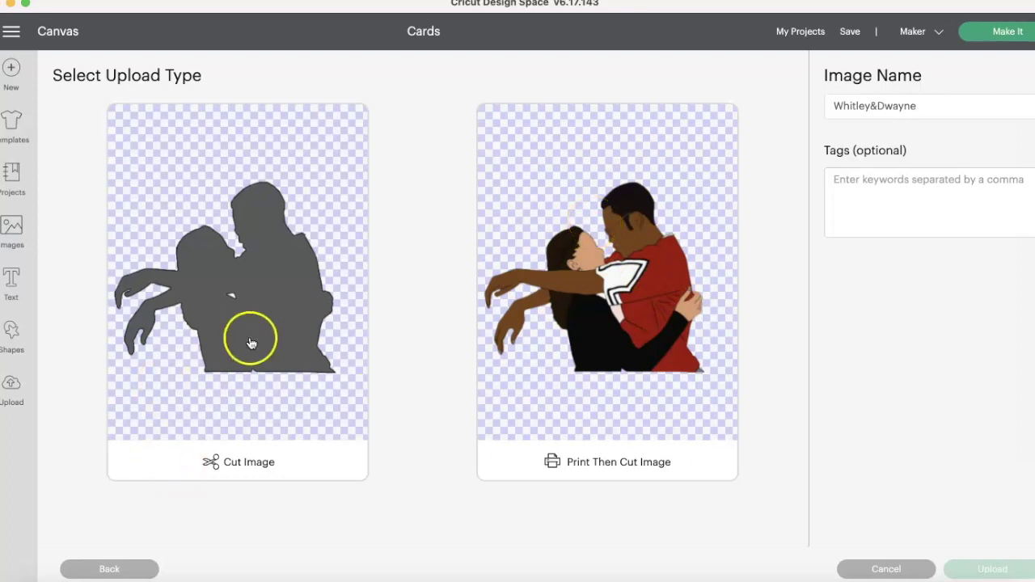
left_click(583, 275)
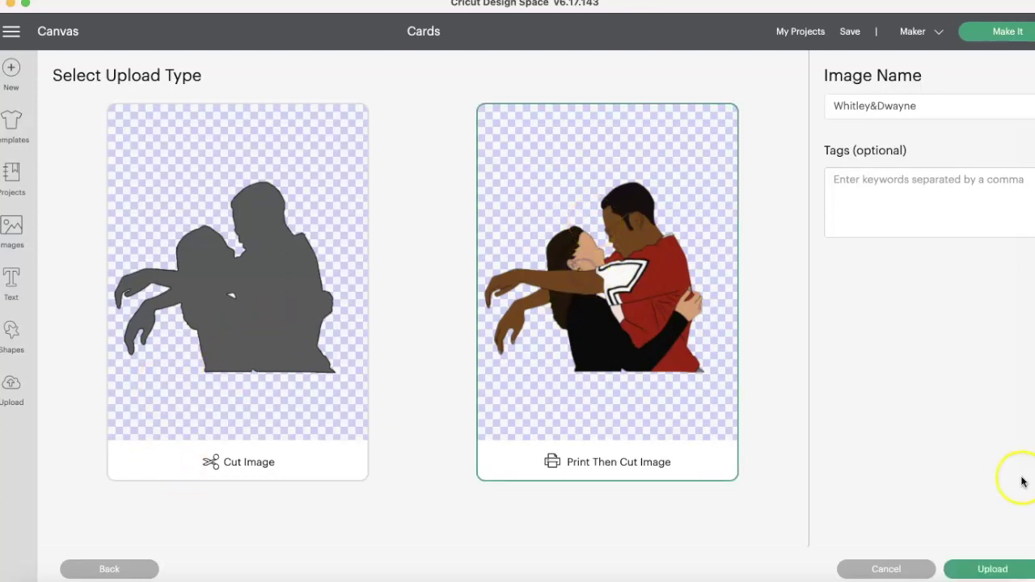
left_click(991, 571)
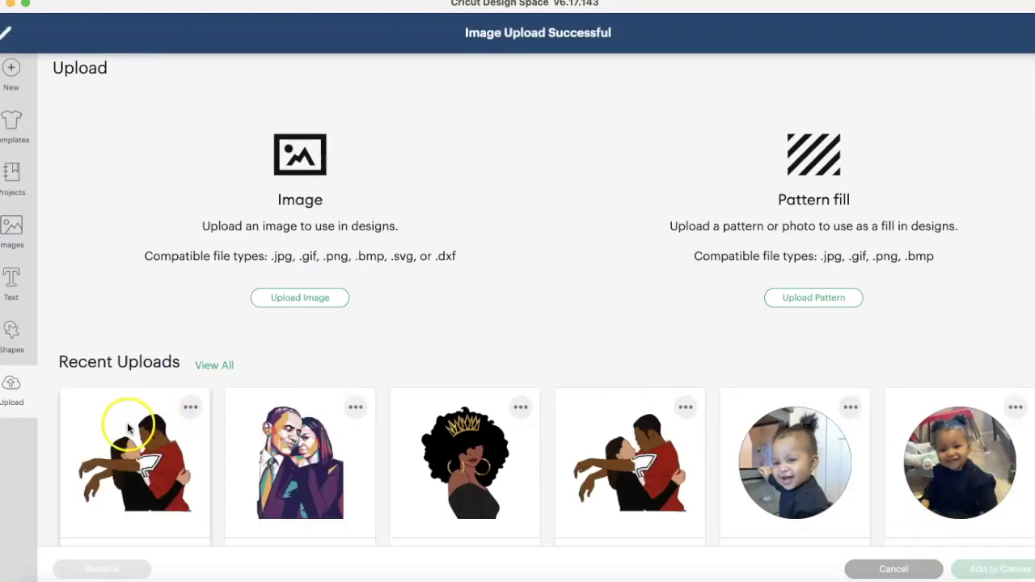
Step: Select the first four recent uploads, the couple and crowned woman clipart images, and add them to the canvas
left_click(127, 429)
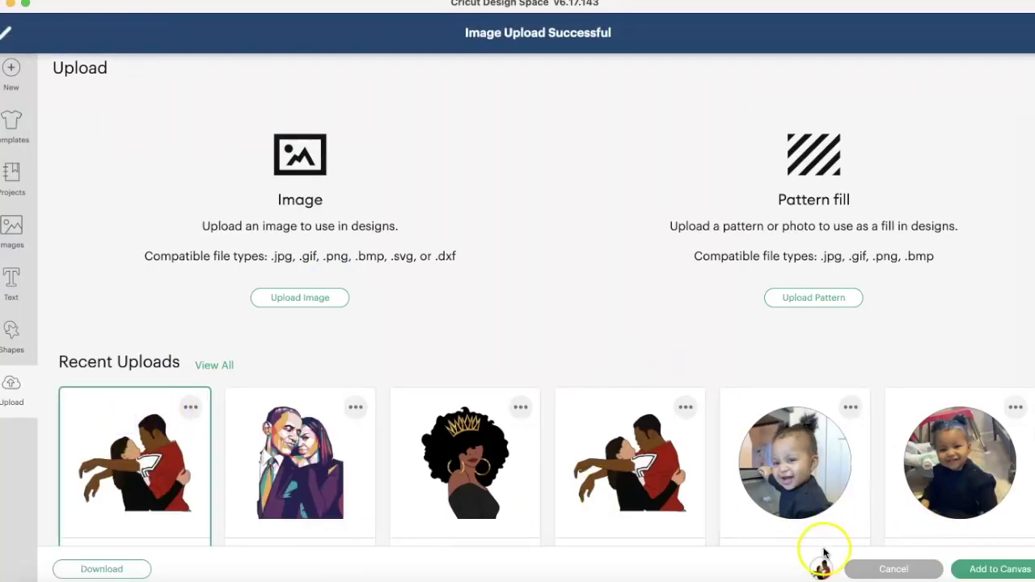
left_click(318, 476)
left_click(473, 449)
left_click(629, 465)
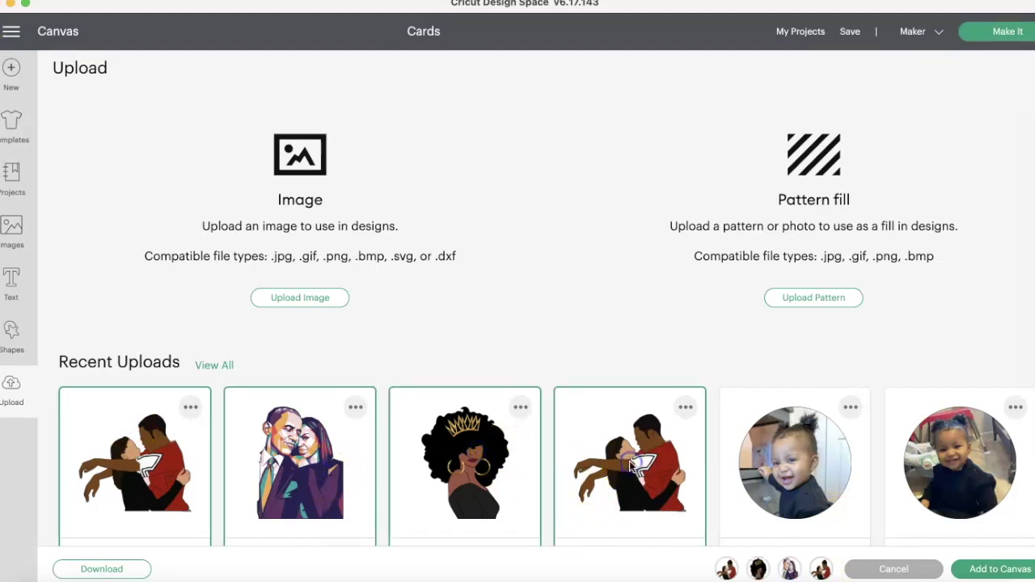
left_click(995, 570)
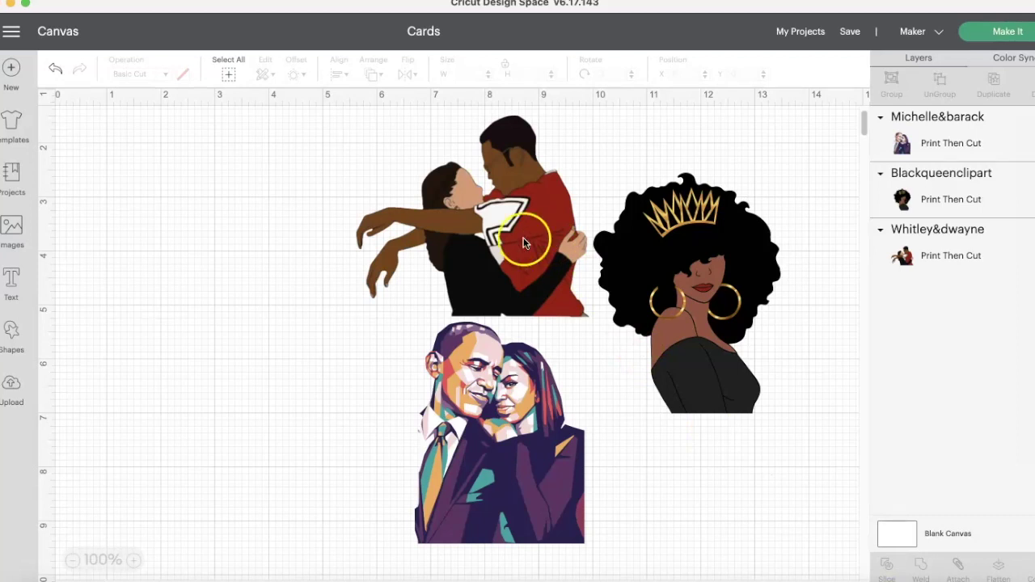
Step: Insert a free square shape onto the canvas
left_click(18, 332)
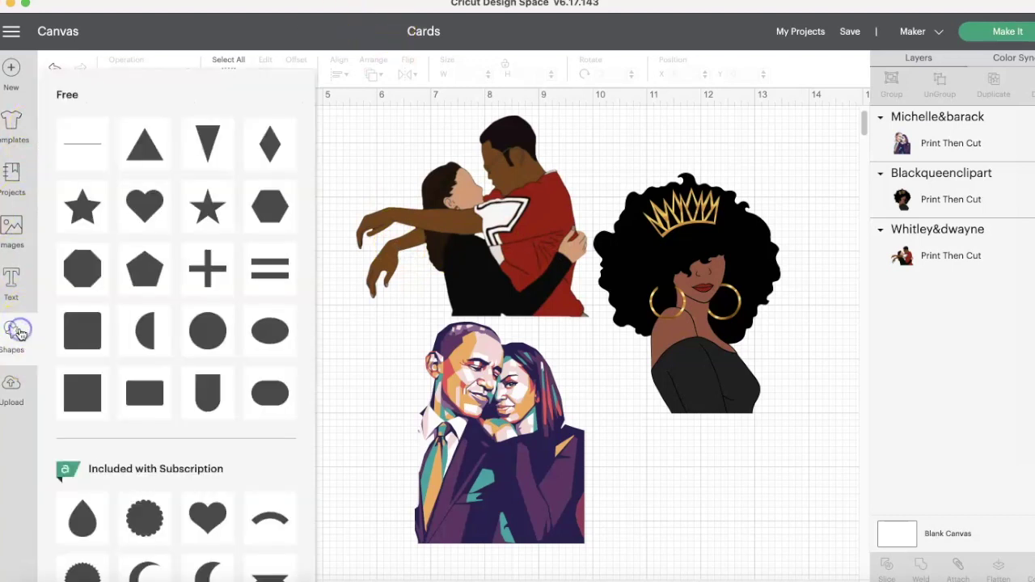
left_click(79, 406)
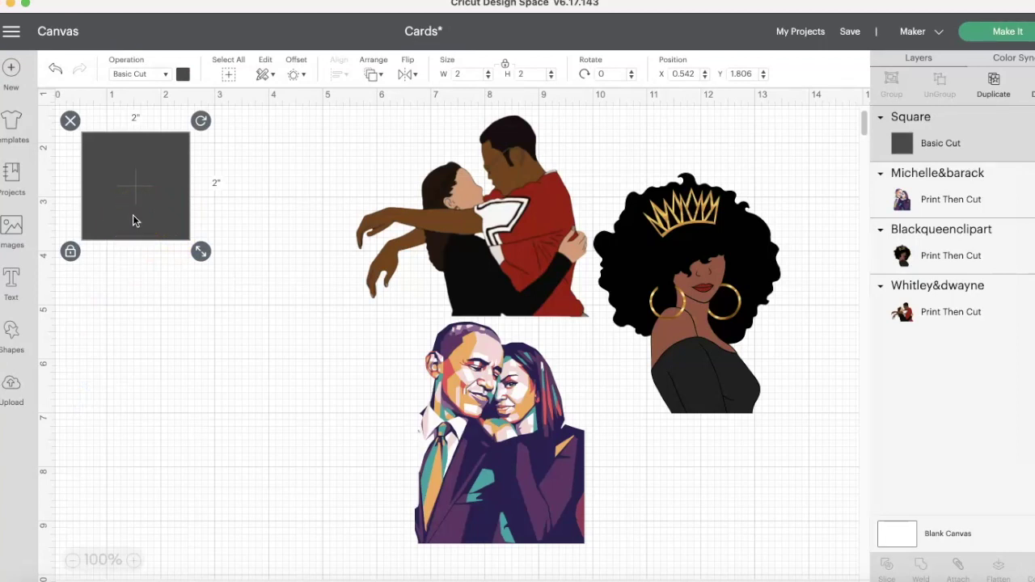
Step: Look through the free and subscription shapes in the shape library
left_click(12, 332)
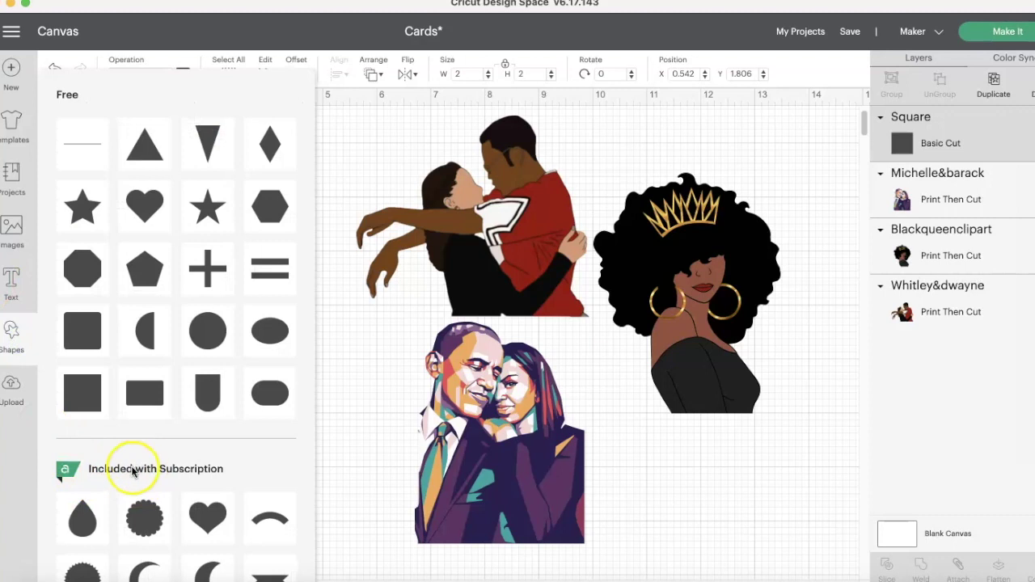
scroll(168, 473, "down", 8)
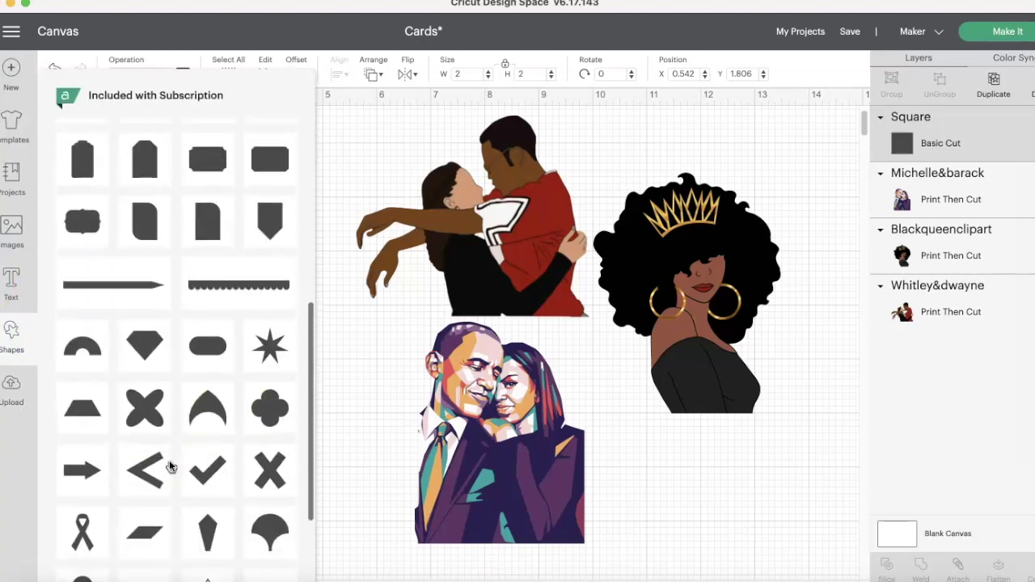
scroll(169, 467, "down", 1)
scroll(171, 464, "down", 1)
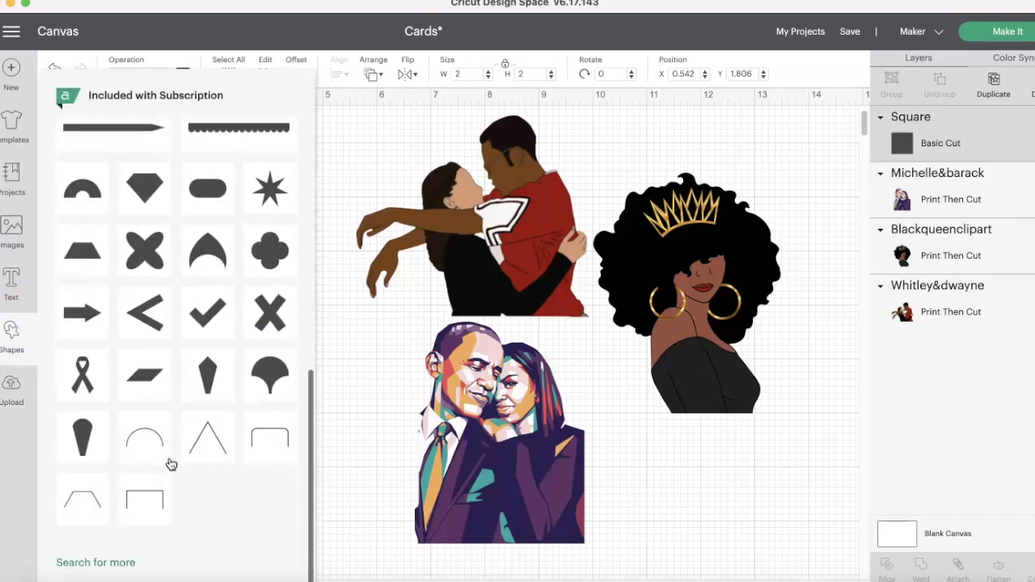
scroll(171, 464, "up", 10)
scroll(170, 464, "down", 2)
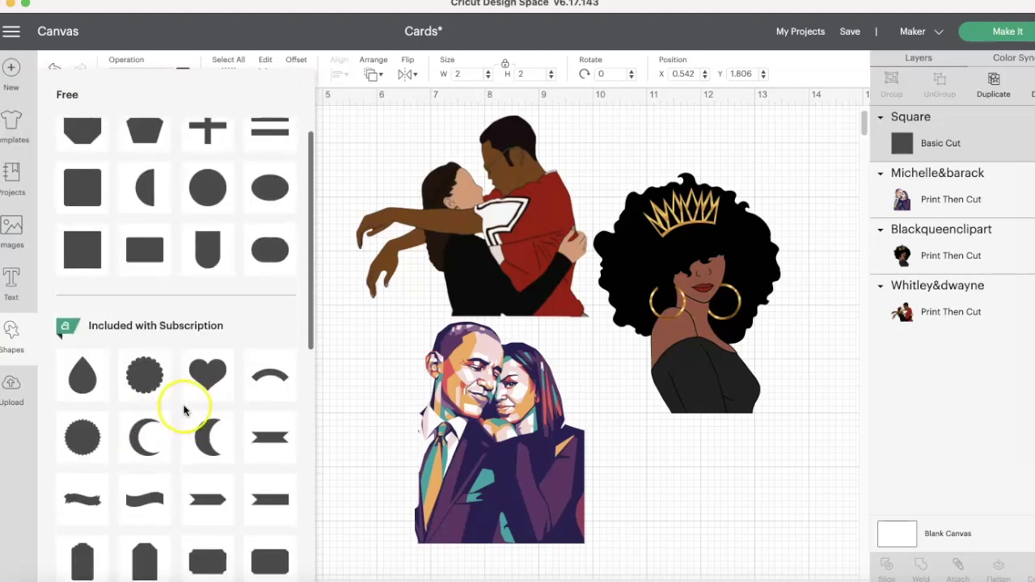
left_click(312, 369)
Step: Unlock the square's proportions and set its size to 8 in wide by 7 in high
left_click(84, 235)
left_click(71, 251)
left_click_drag(201, 251, 375, 376)
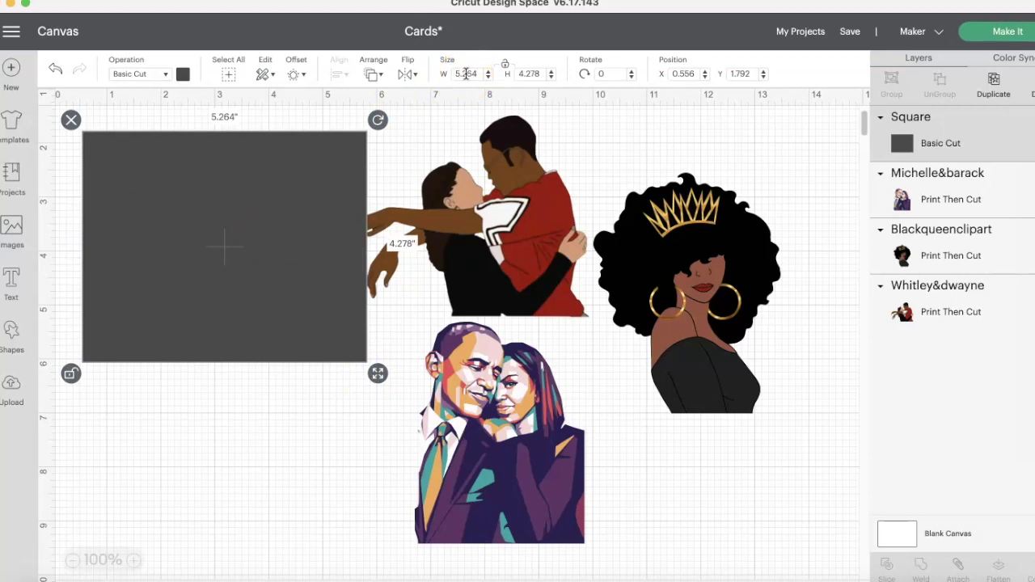
left_click(466, 74)
type("8")
left_click(528, 74)
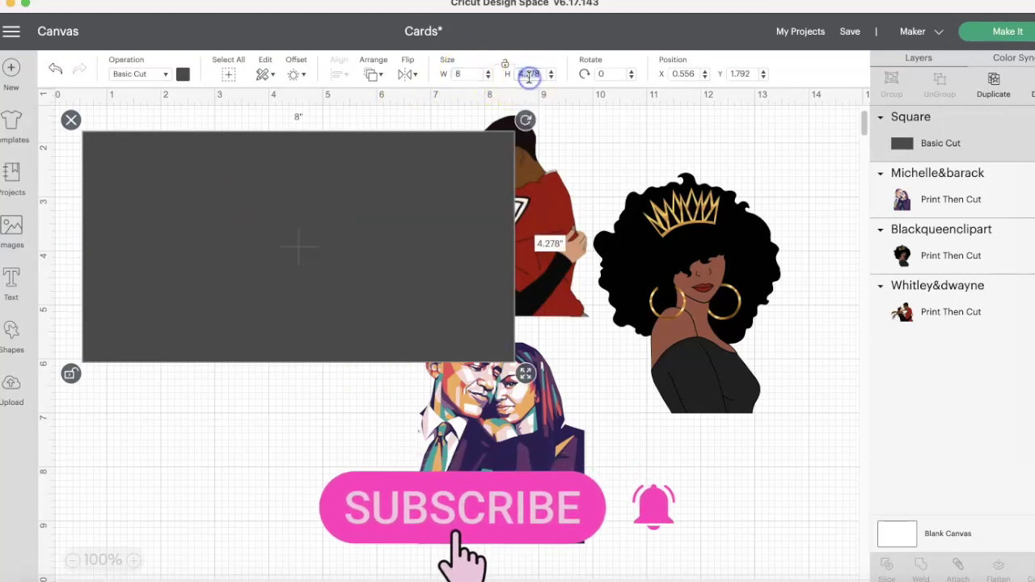
type("7")
key("Return")
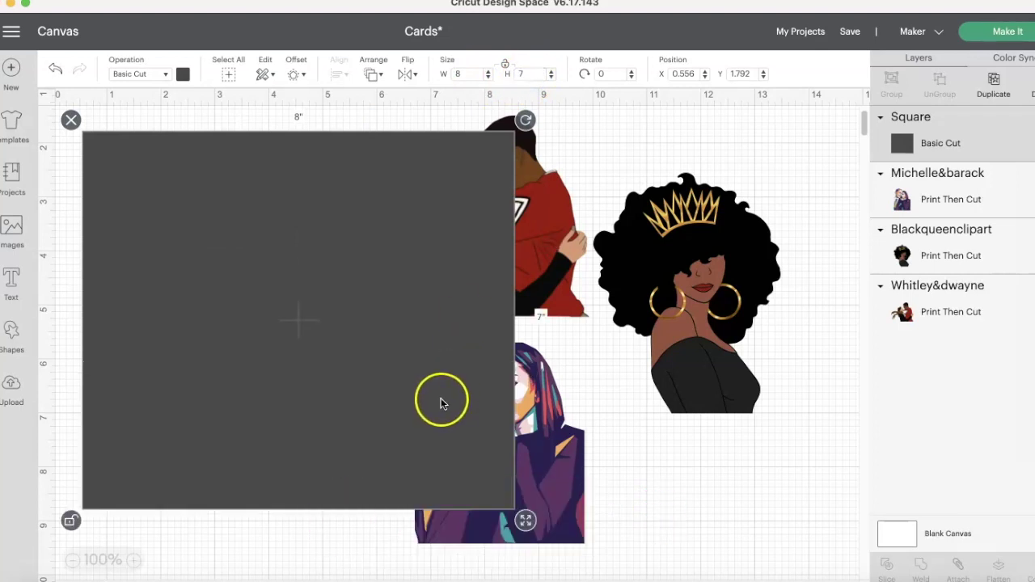
Step: Move the square toward the canvas's upper-left corner and resize it to about 8.86 in wide by 7 in high
left_click_drag(413, 327, 389, 310)
left_click_drag(503, 500, 549, 507)
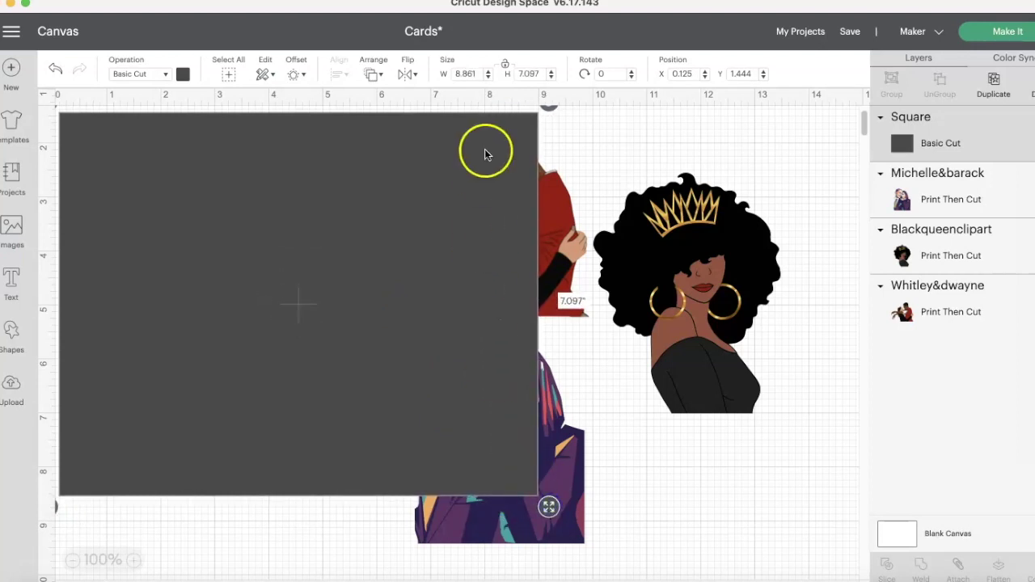
left_click_drag(336, 375, 336, 369)
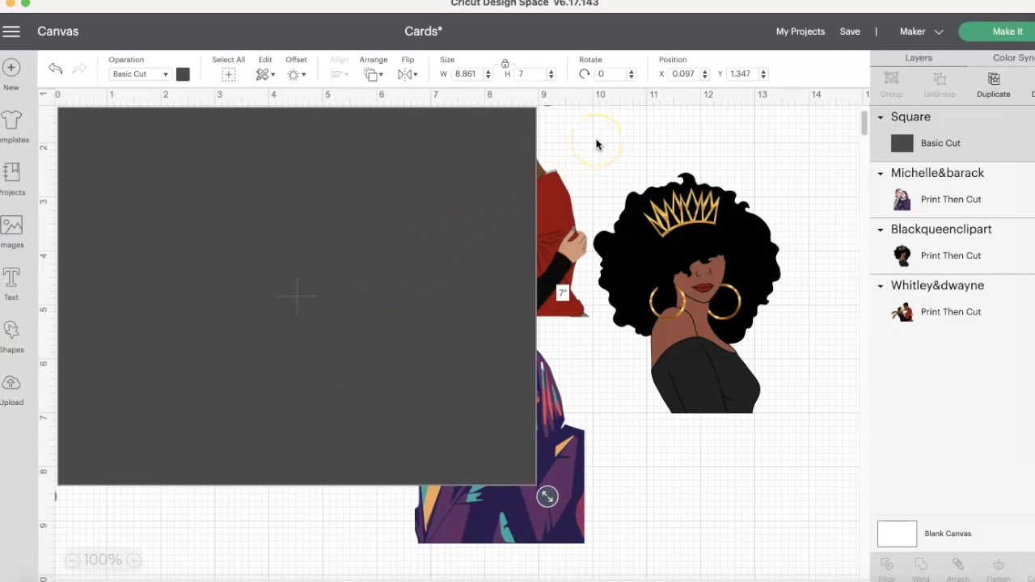
Step: Move both couple images out from behind the large rectangle to the free area beside it
left_click_drag(514, 181, 439, 183)
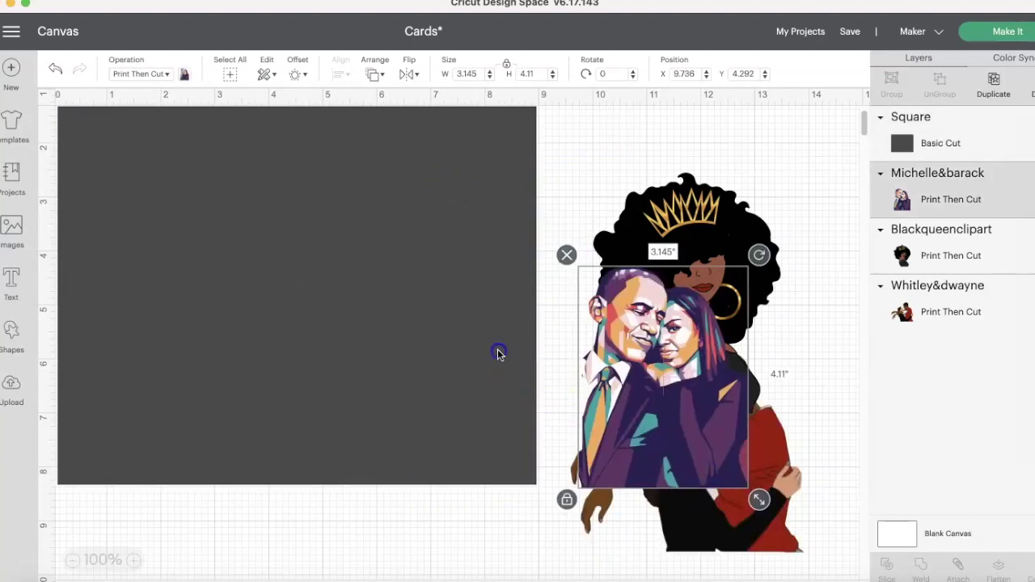
left_click_drag(498, 353, 501, 361)
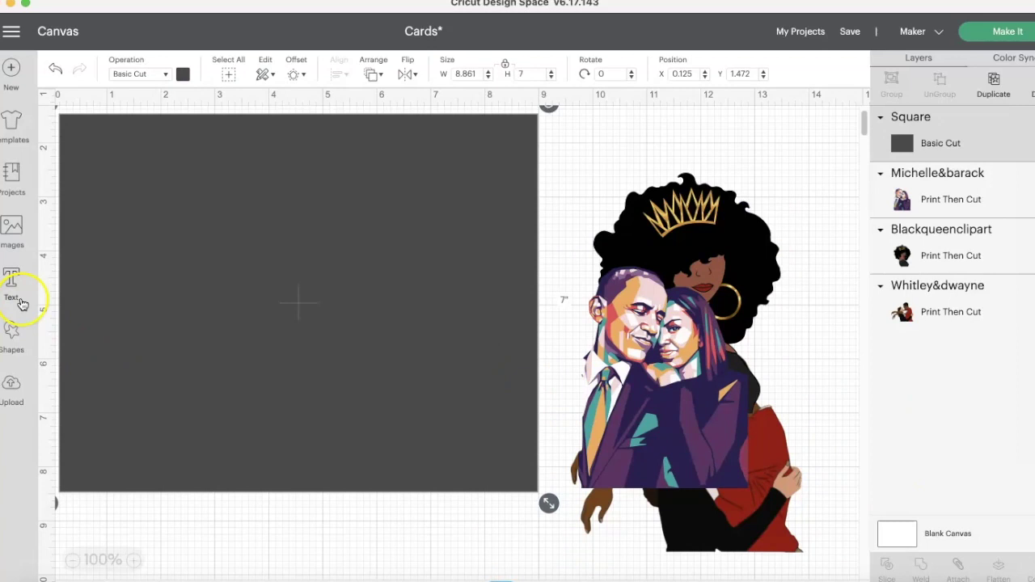
Step: Recolor the rectangle with the light pink swatch and lighten it to #f5c6c6
left_click(183, 75)
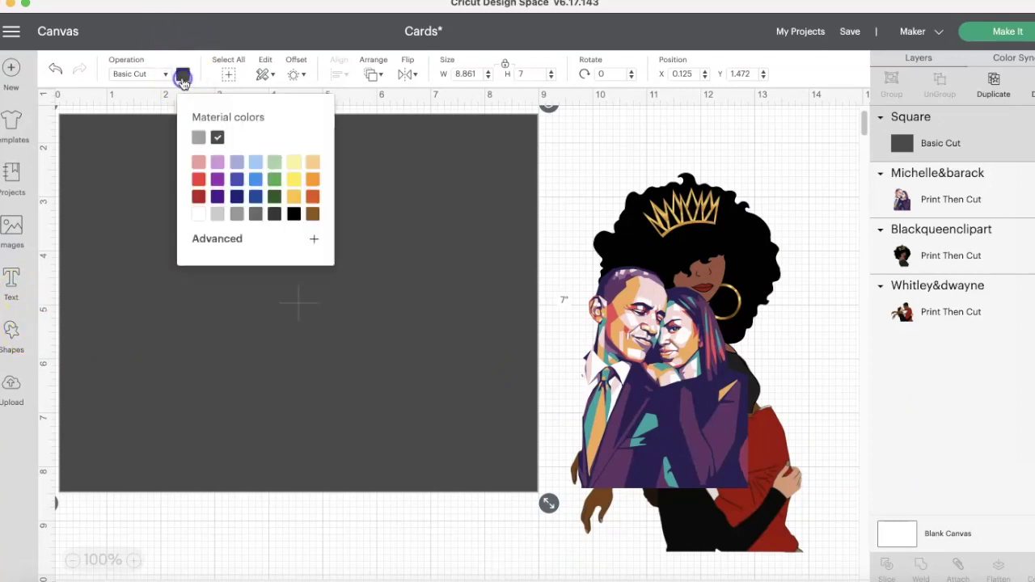
left_click(200, 165)
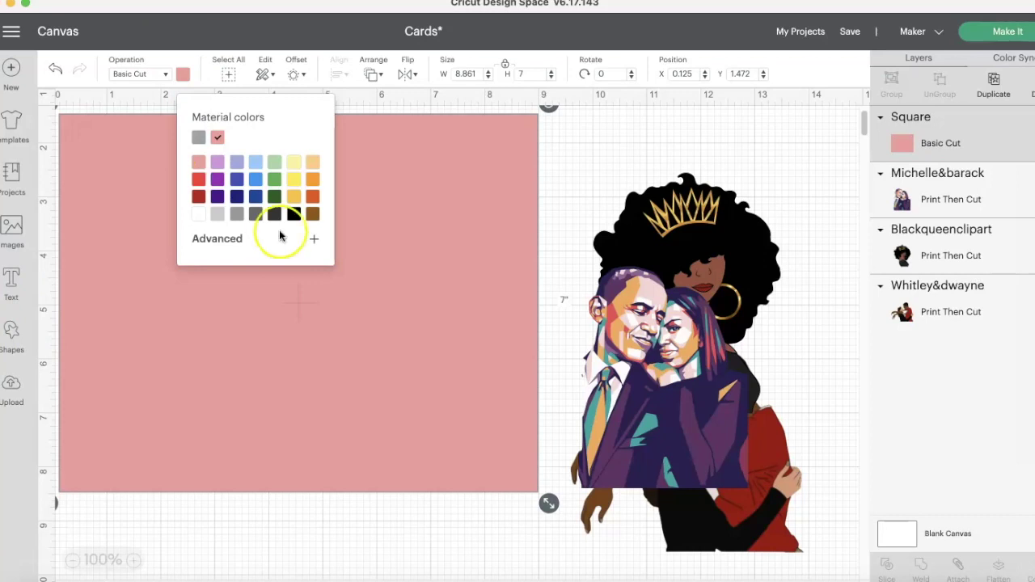
left_click(314, 240)
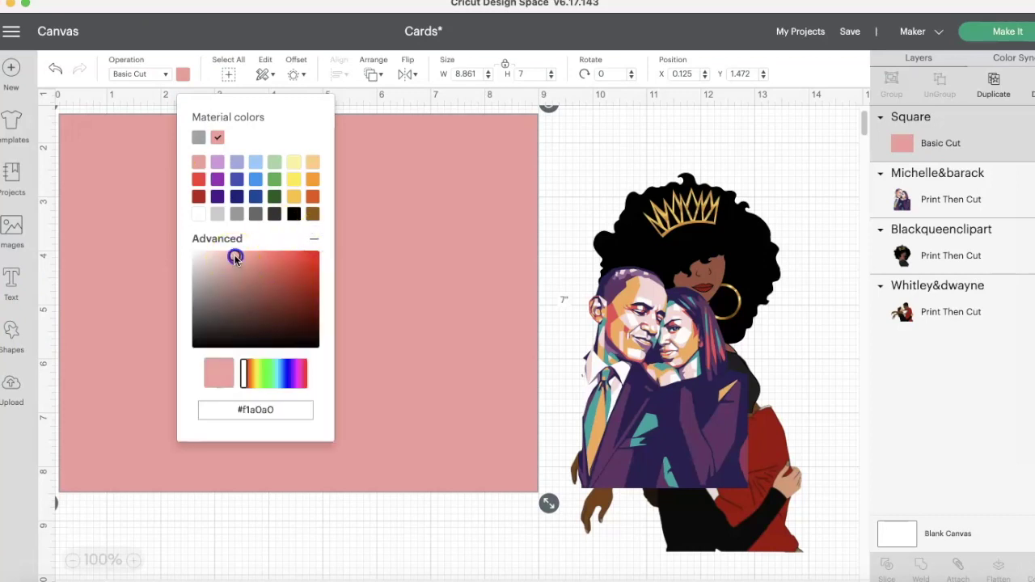
left_click_drag(230, 261, 216, 254)
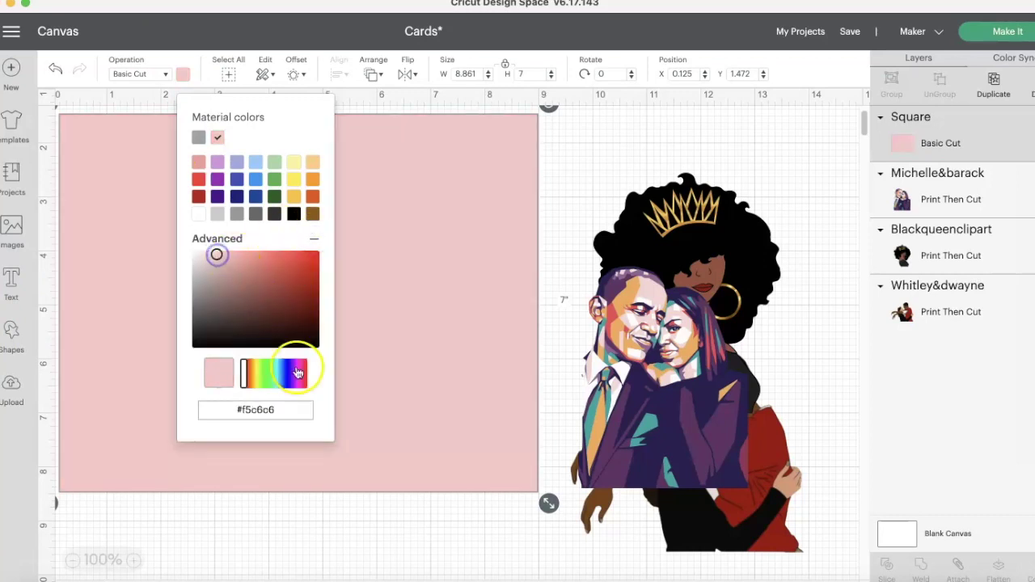
left_click(421, 260)
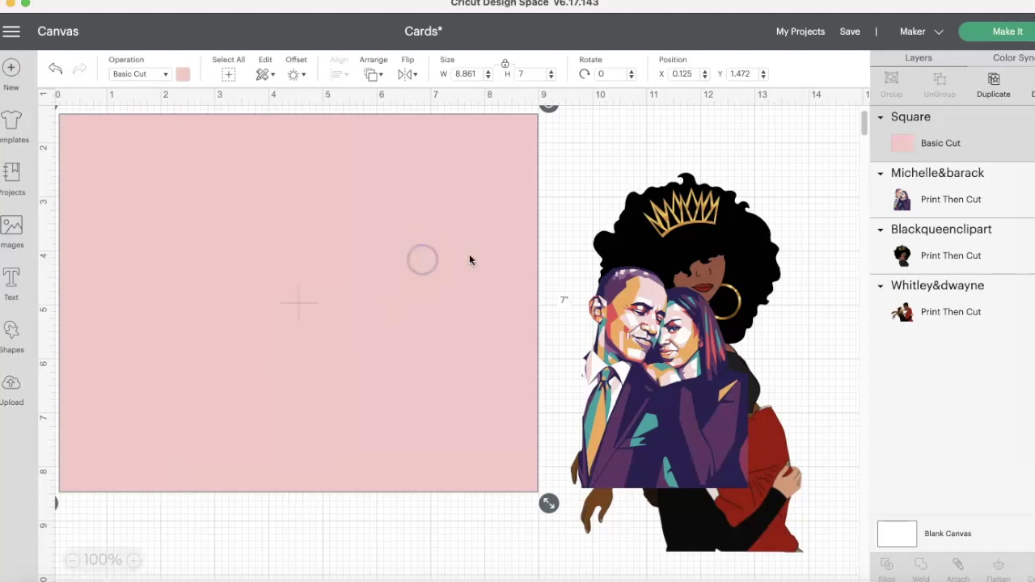
Step: Move the pink rectangle to the canvas origin and shrink the crowned woman clipart to about 2.92 by 3.76 in
left_click(596, 177)
mouse_move(435, 251)
left_mouse_down()
mouse_move(458, 245)
mouse_move(432, 240)
mouse_move(443, 245)
left_mouse_up()
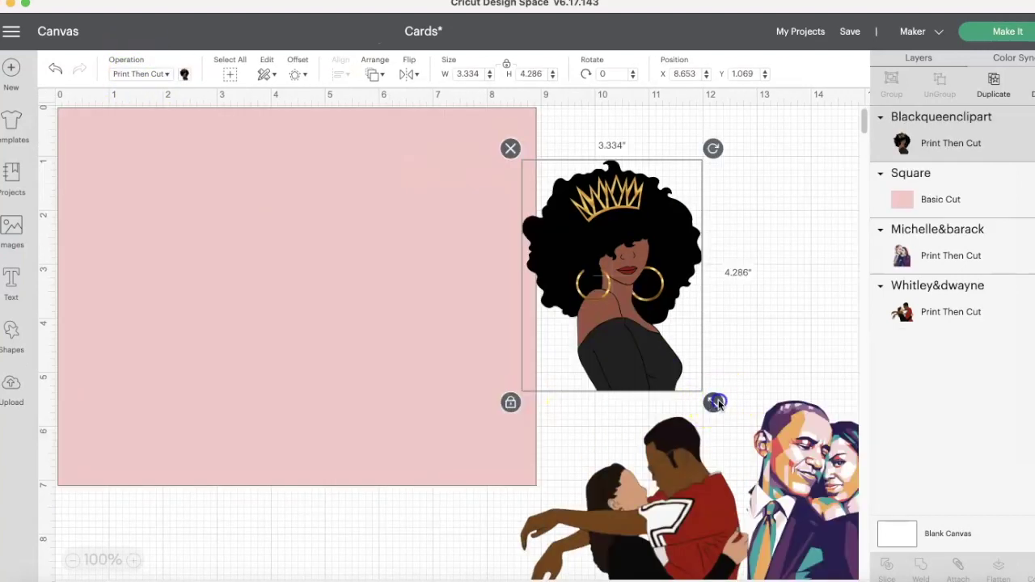
left_click_drag(717, 403, 681, 364)
Step: Move both couple images far away from the pink rectangle to clear the space around it
left_click(672, 483)
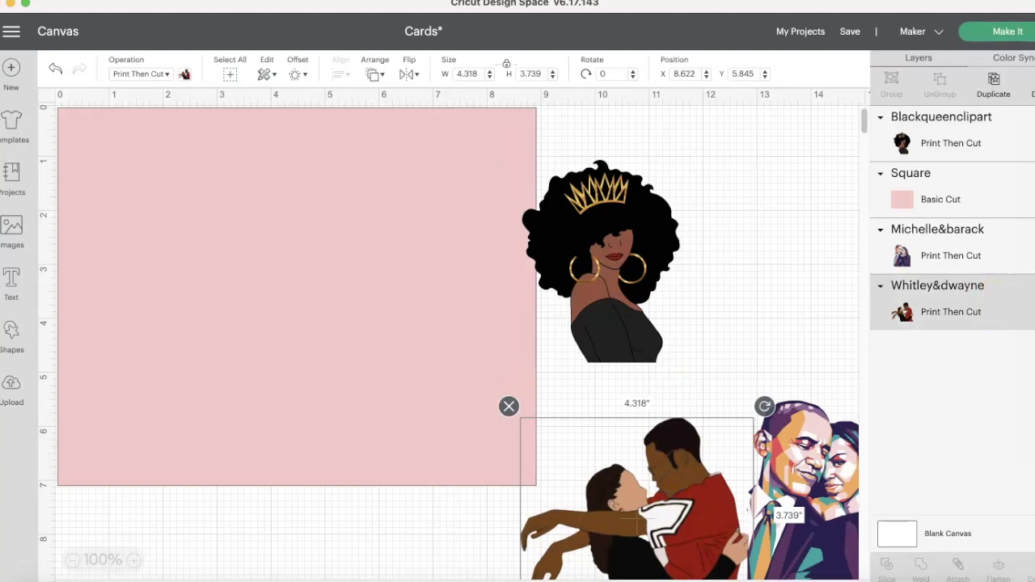
left_click_drag(797, 498, 919, 407)
left_click_drag(679, 503, 970, 500)
Step: Enlarge the crowned woman clipart to about 4.97 by 6.38 in and place it over the pink rectangle's right half, flush with its lower edge
left_click_drag(642, 307, 537, 320)
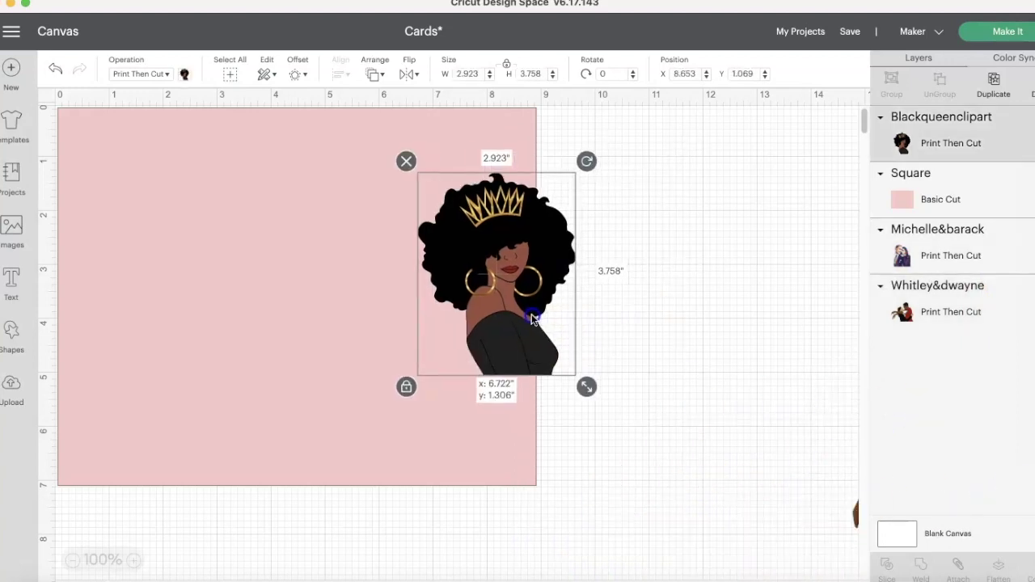
left_click_drag(578, 371, 663, 374)
left_click_drag(576, 270, 502, 276)
left_click_drag(601, 494, 600, 499)
left_click_drag(508, 462, 516, 439)
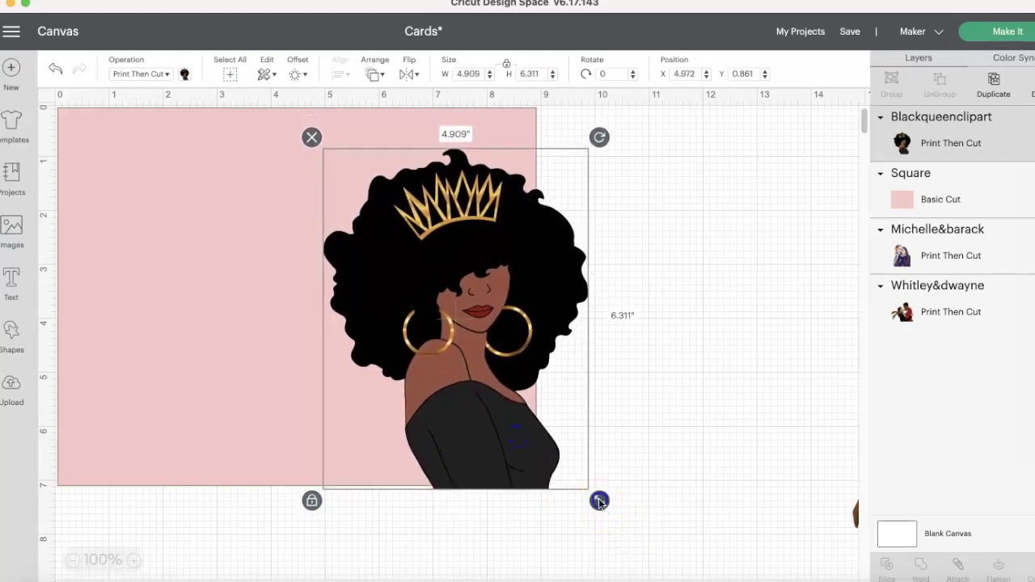
left_click_drag(599, 501, 602, 504)
mouse_move(505, 461)
left_mouse_down()
mouse_move(502, 450)
mouse_move(498, 458)
left_mouse_up()
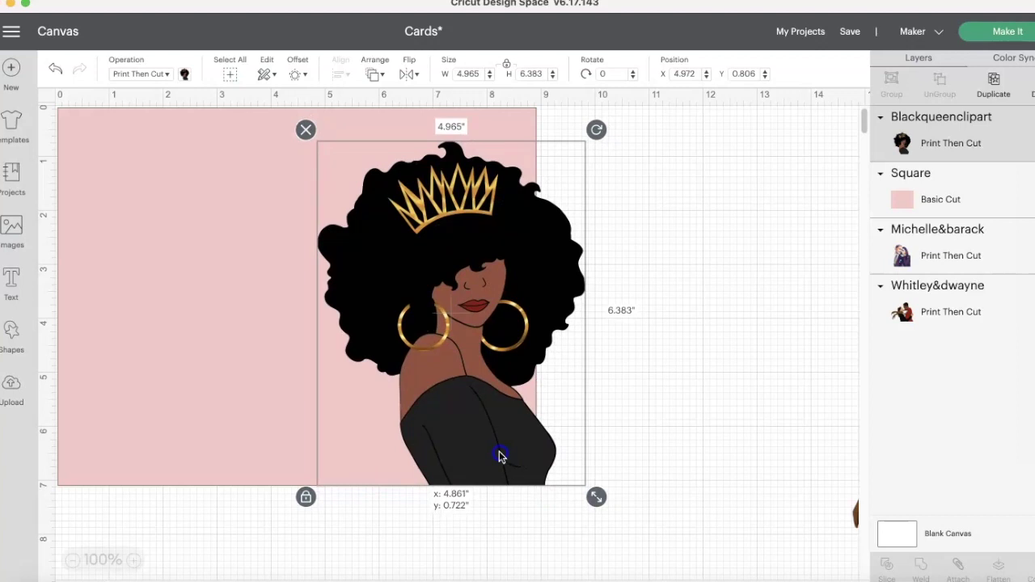
Step: Resize the crowned woman clipart to about 4.20 by 6.13 in and place it overhanging the pink rectangle's right edge, flush with the lower edge
left_click(668, 443)
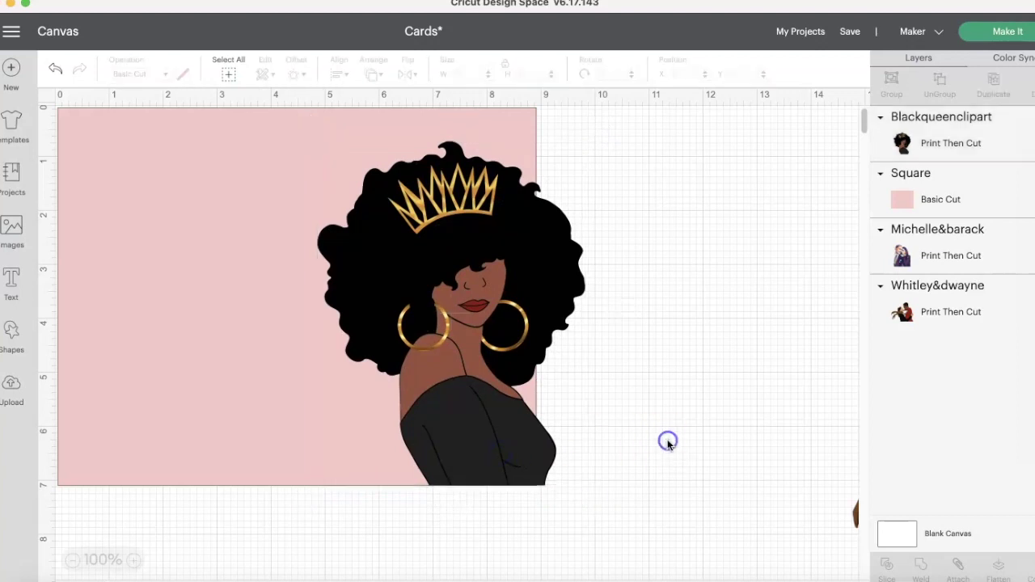
left_click(530, 412)
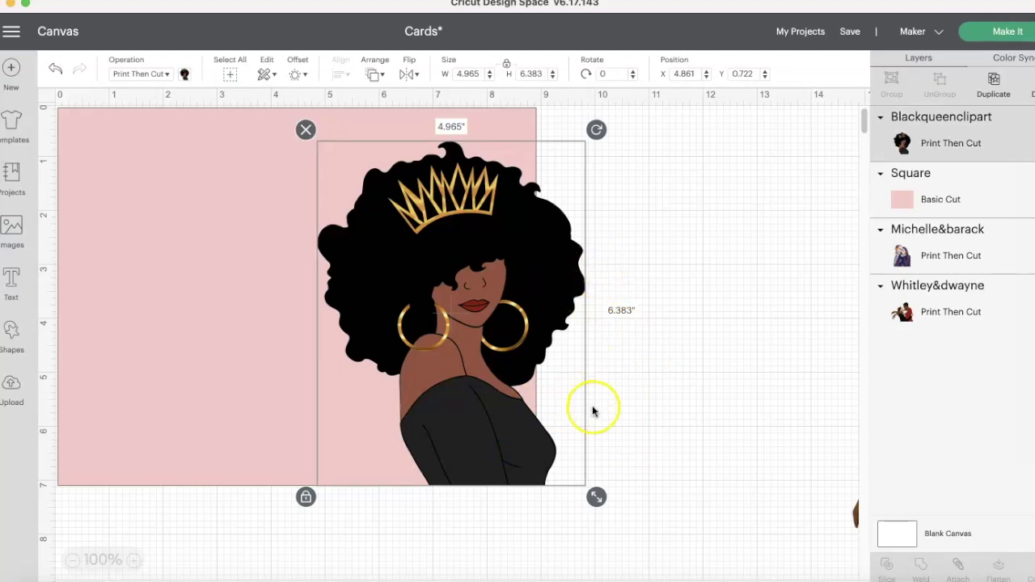
left_click_drag(597, 494, 599, 501)
mouse_move(499, 438)
left_mouse_down()
mouse_move(493, 423)
mouse_move(500, 435)
left_mouse_up()
key("super+z")
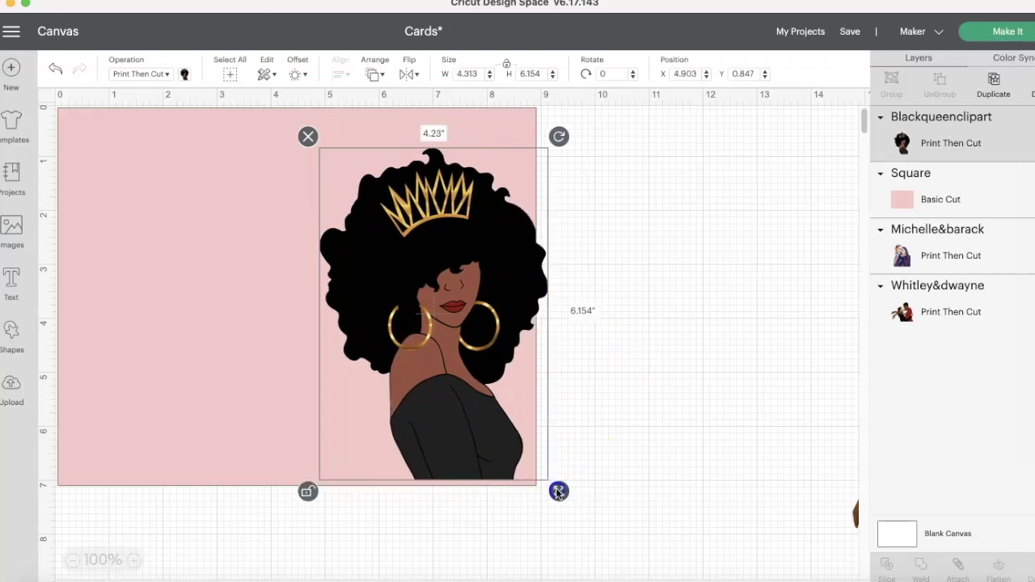
left_click_drag(558, 492, 556, 490)
left_click(471, 357)
mouse_move(470, 357)
left_mouse_down()
mouse_move(464, 334)
mouse_move(489, 354)
left_mouse_up()
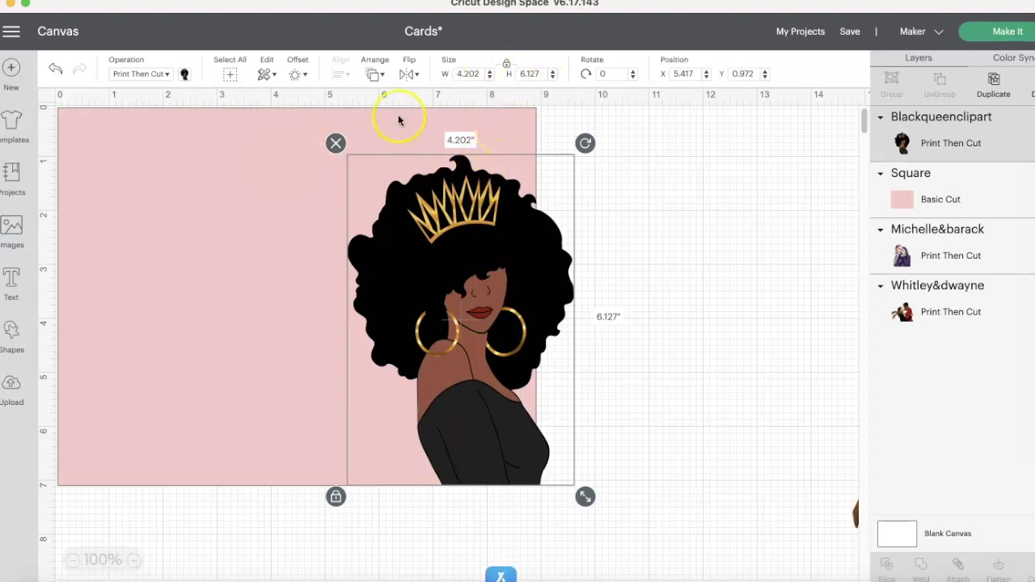
Step: Unlock the clipart's proportions, shorten it to about 5.81 in high, and move it back down to the rectangle's lower edge
mouse_move(418, 286)
left_mouse_down()
mouse_move(418, 233)
mouse_move(415, 277)
left_mouse_up()
left_click(327, 485)
left_click_drag(581, 483, 582, 466)
left_click_drag(501, 368, 505, 399)
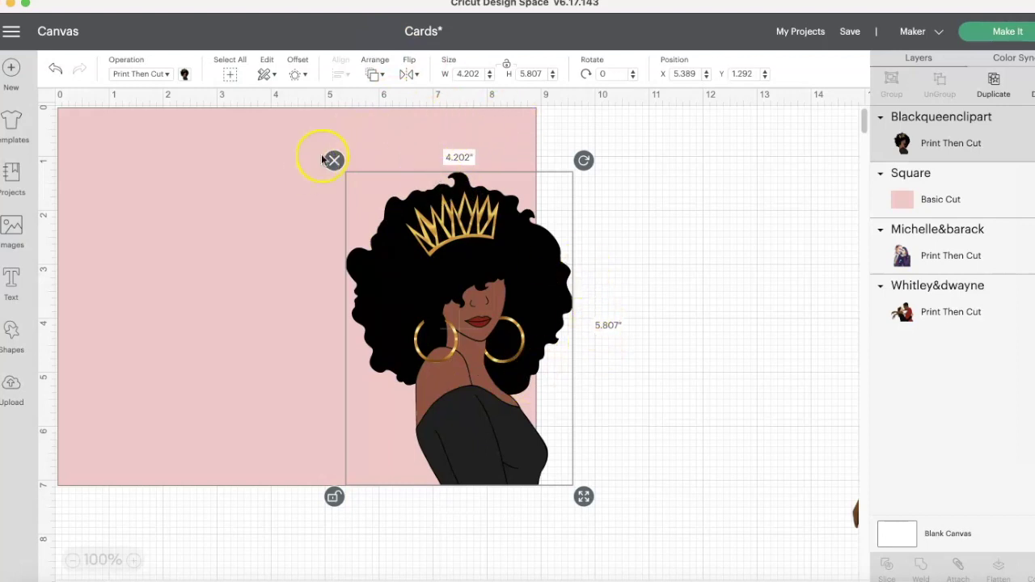
Step: Shift the crowned woman further past the rectangle's right edge, widen it to about 4.26 in, and relock its proportions
left_click(335, 499)
mouse_move(437, 340)
left_mouse_down()
mouse_move(416, 323)
mouse_move(439, 340)
mouse_move(501, 327)
mouse_move(453, 334)
left_mouse_up()
left_click(351, 498)
left_click_drag(600, 499, 602, 498)
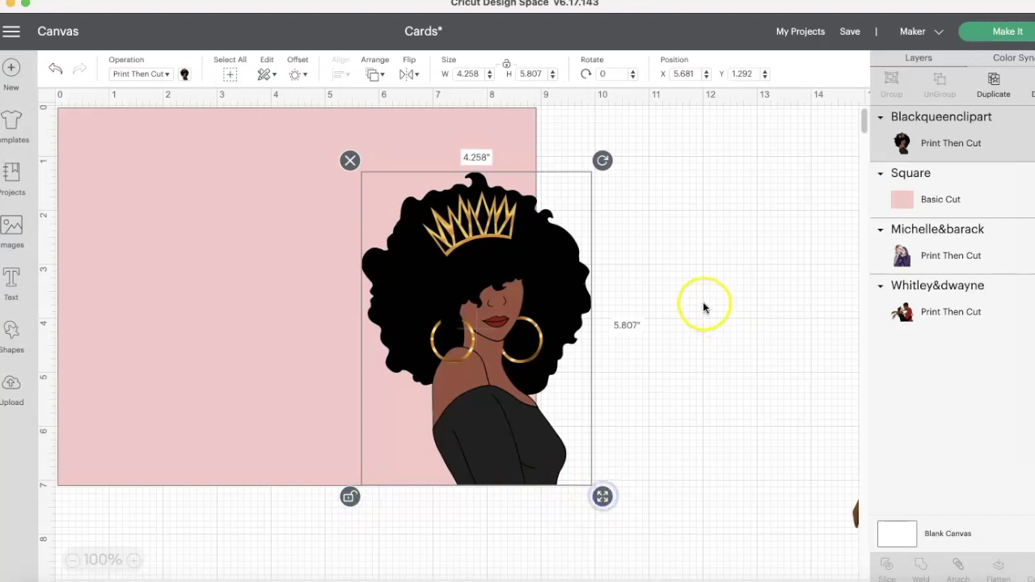
left_click(349, 496)
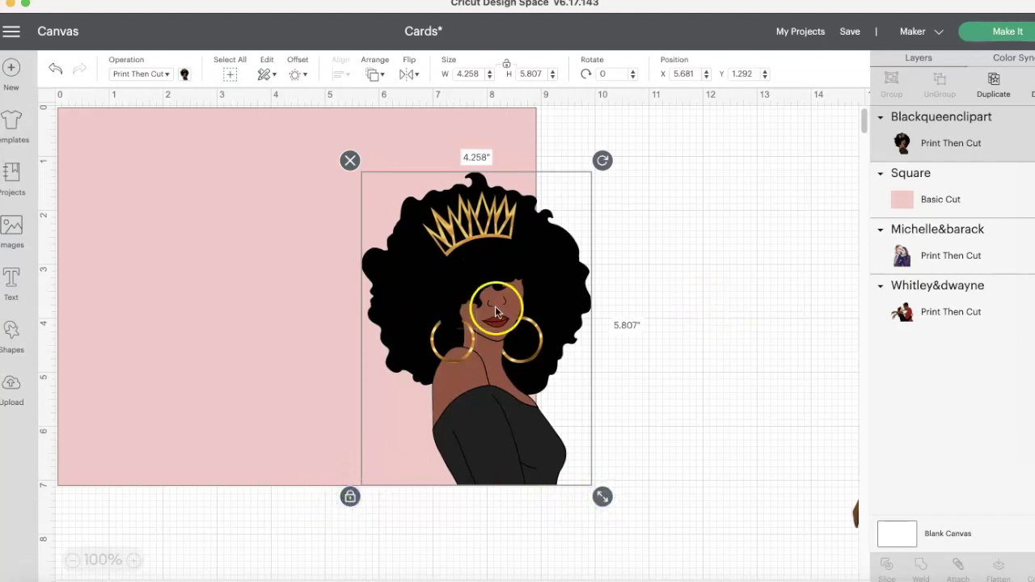
left_click_drag(504, 339, 501, 336)
Step: Select the crowned woman clipart and the pink rectangle together and align them along their bottom edges
left_click_drag(665, 253, 163, 509)
left_click(381, 74)
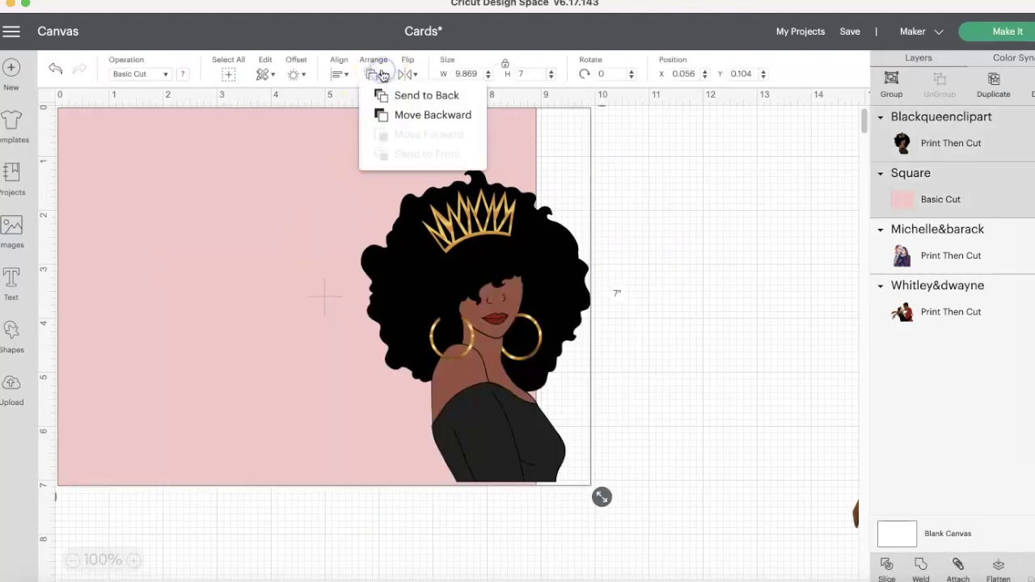
left_click(341, 74)
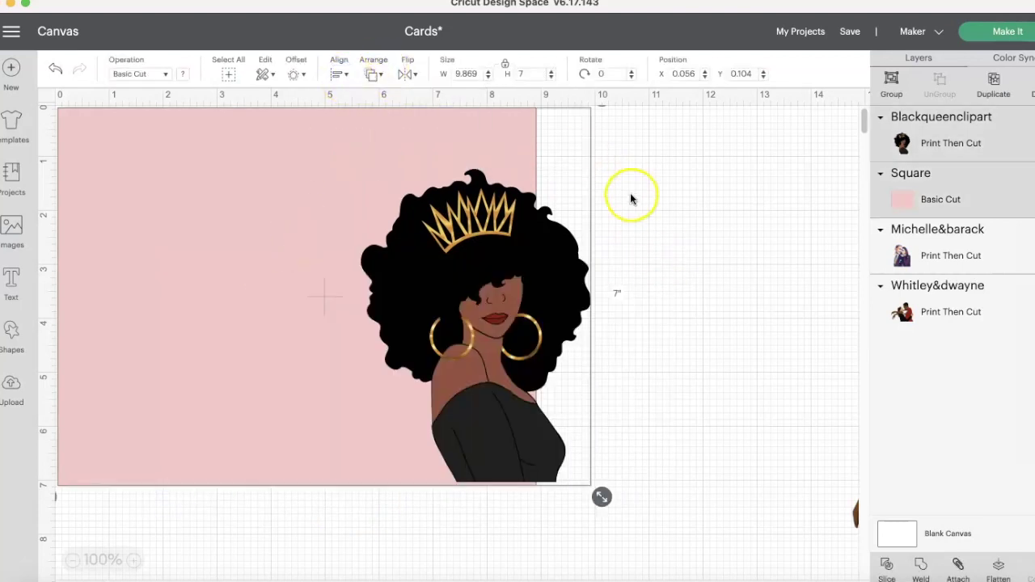
left_click(340, 74)
left_click(396, 212)
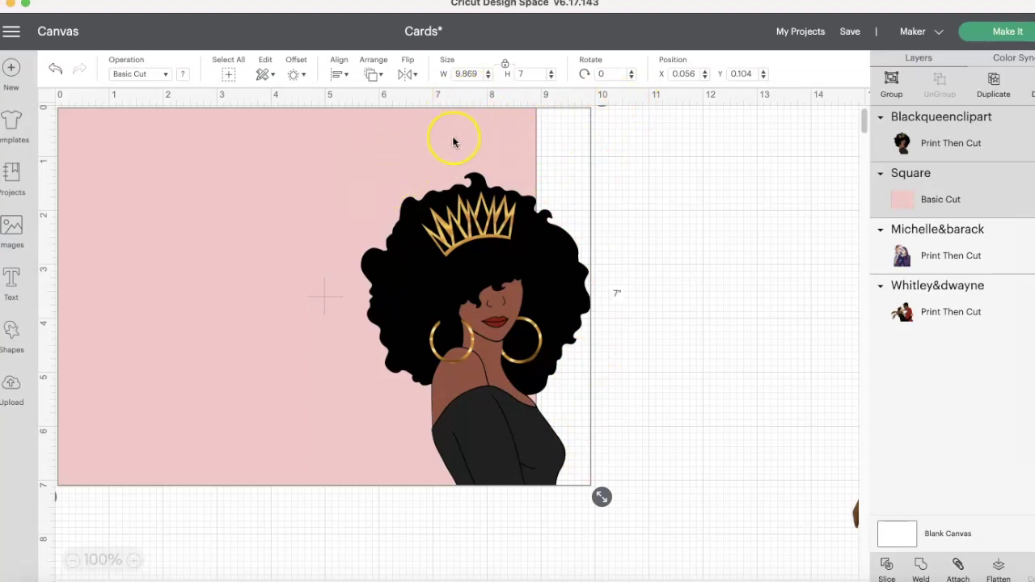
left_click(669, 176)
Step: Duplicate the crowned woman clipart, move the copy clear of the card, and weld the original to the pink rectangle
left_click(480, 296)
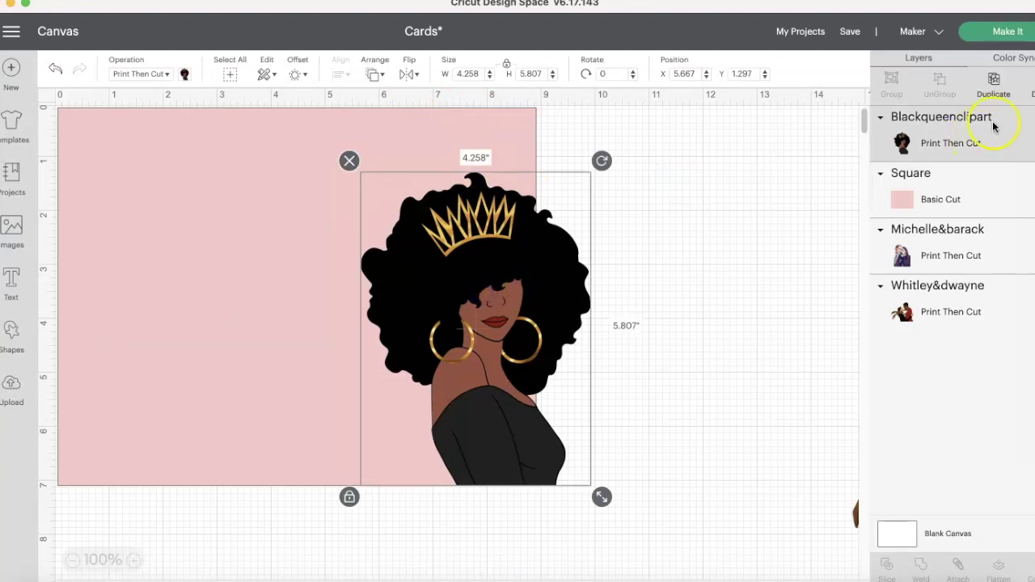
left_click(992, 83)
left_click_drag(474, 293, 857, 267)
left_click_drag(628, 152, 203, 480)
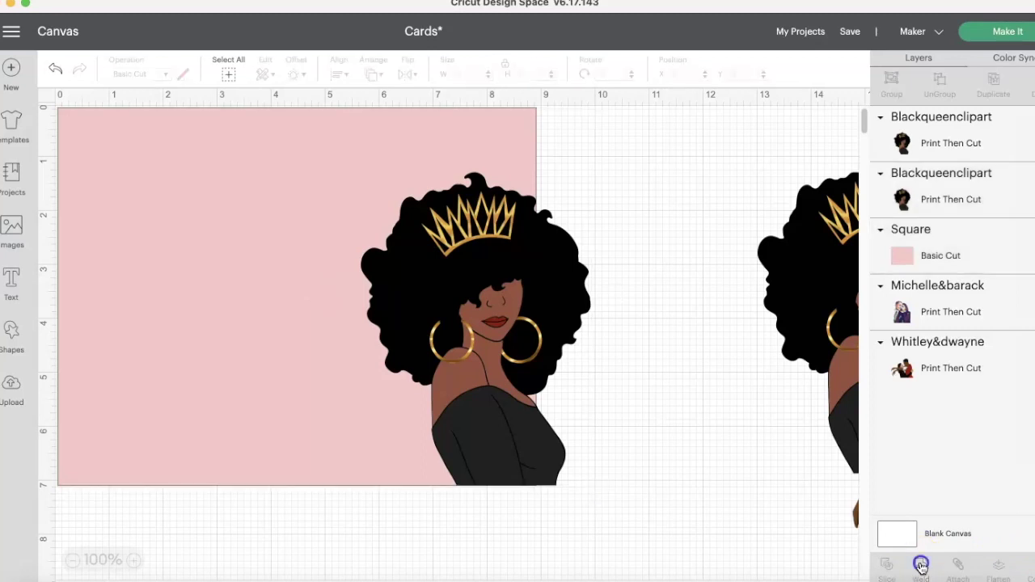
left_click(920, 568)
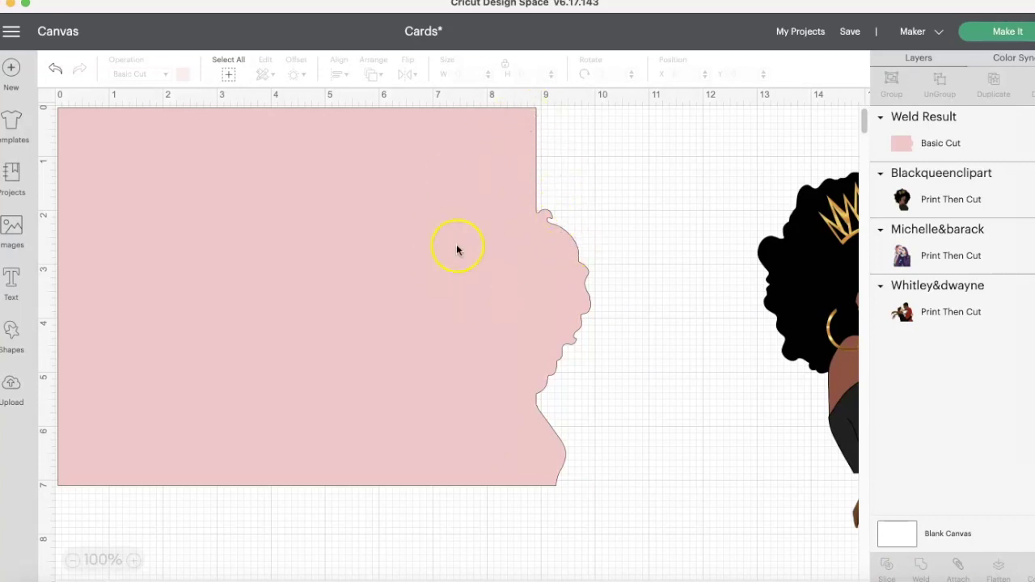
Step: Send the remaining crowned woman clipart to the front and place it over its welded silhouette at about X 5.68, Y 1.30 in
mouse_move(759, 291)
left_mouse_down()
mouse_move(557, 296)
mouse_move(617, 291)
mouse_move(599, 296)
mouse_move(588, 255)
mouse_move(634, 251)
left_mouse_up()
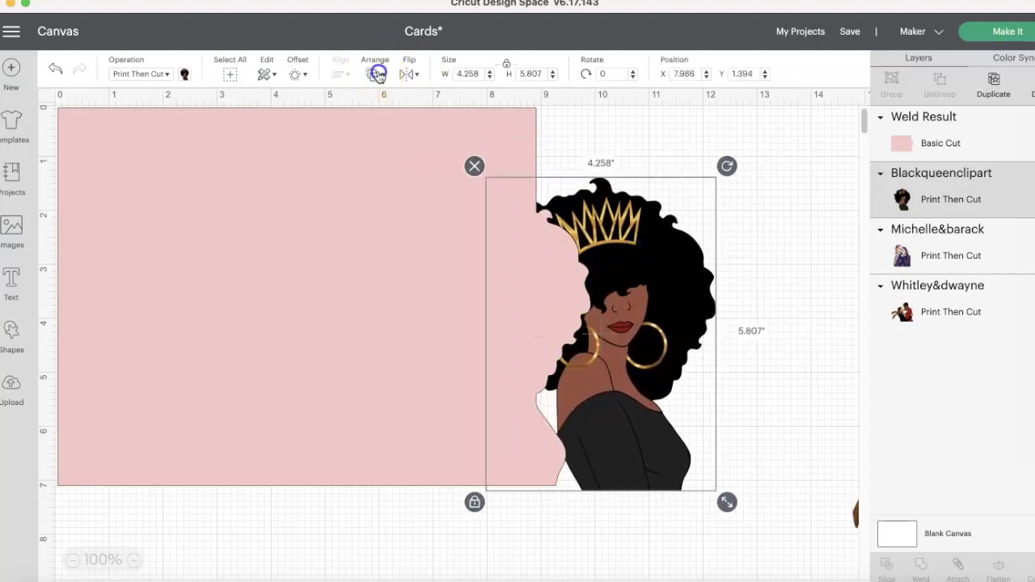
left_click(377, 73)
left_click(412, 153)
left_click_drag(575, 241, 453, 237)
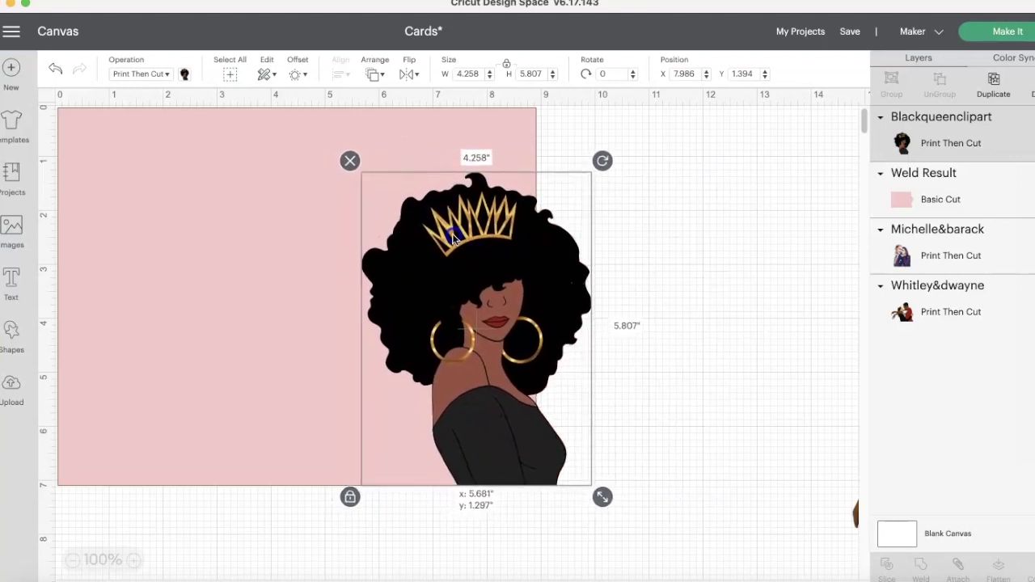
left_click(658, 207)
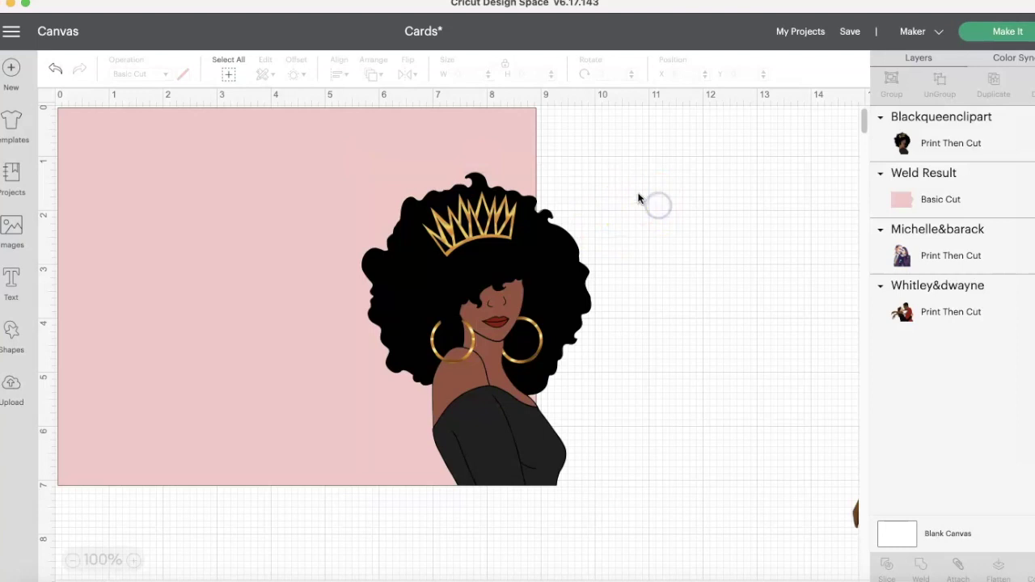
Step: Move the crowned woman clipart off the welded card base and add a score line on the base
left_click(455, 267)
left_click_drag(455, 267, 683, 233)
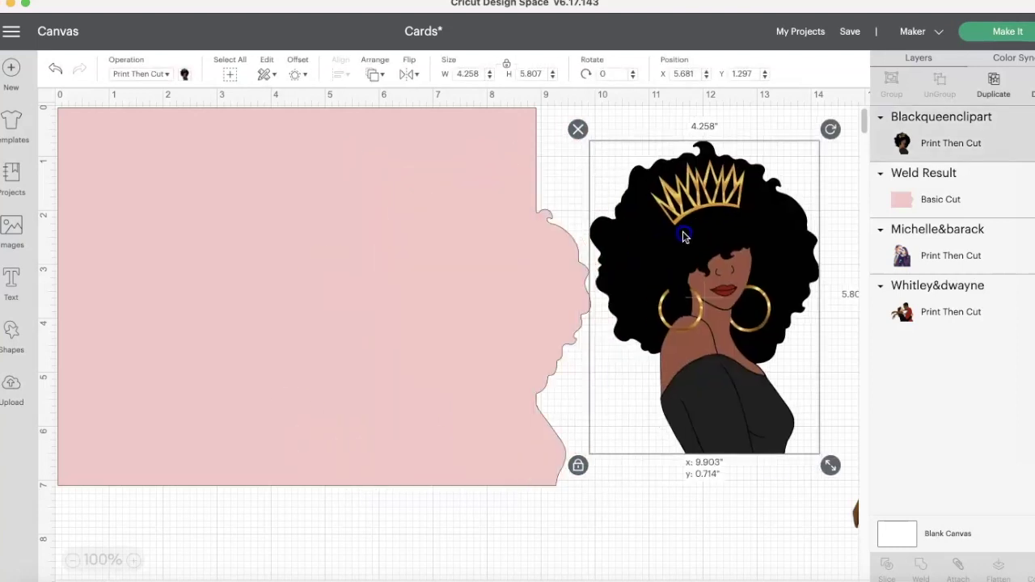
left_click(381, 220)
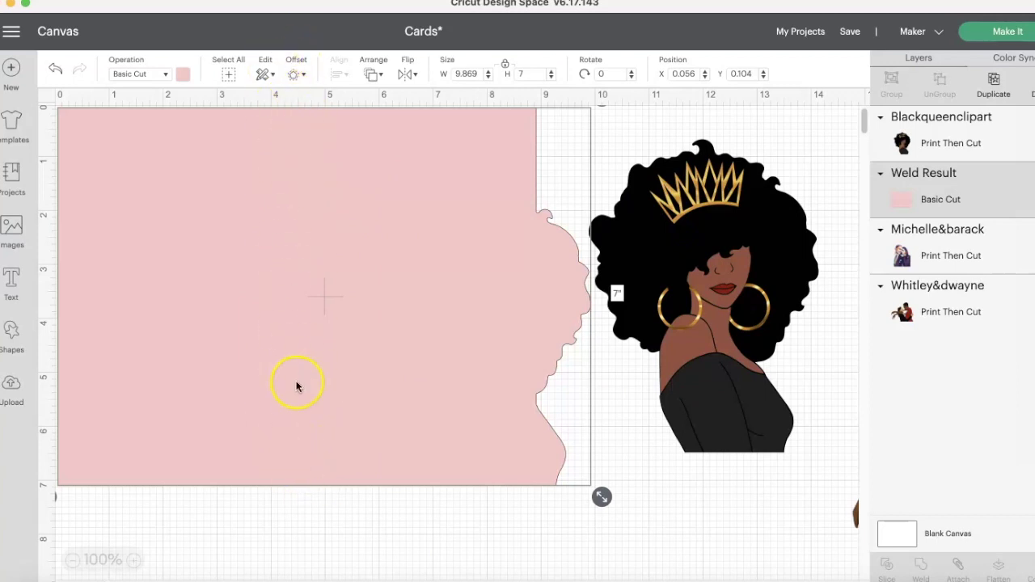
left_click(12, 334)
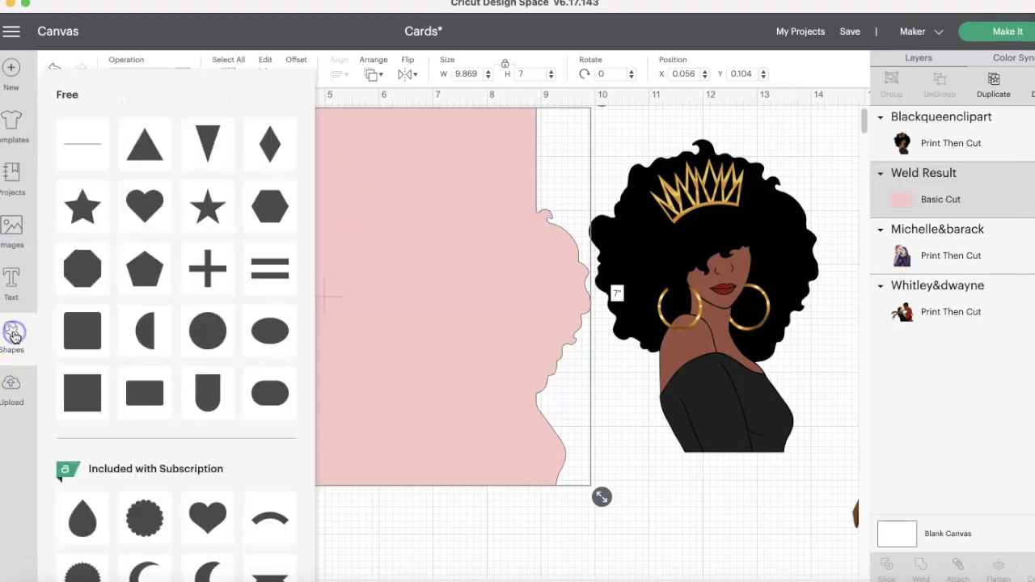
left_click(90, 138)
left_click_drag(109, 234, 247, 238)
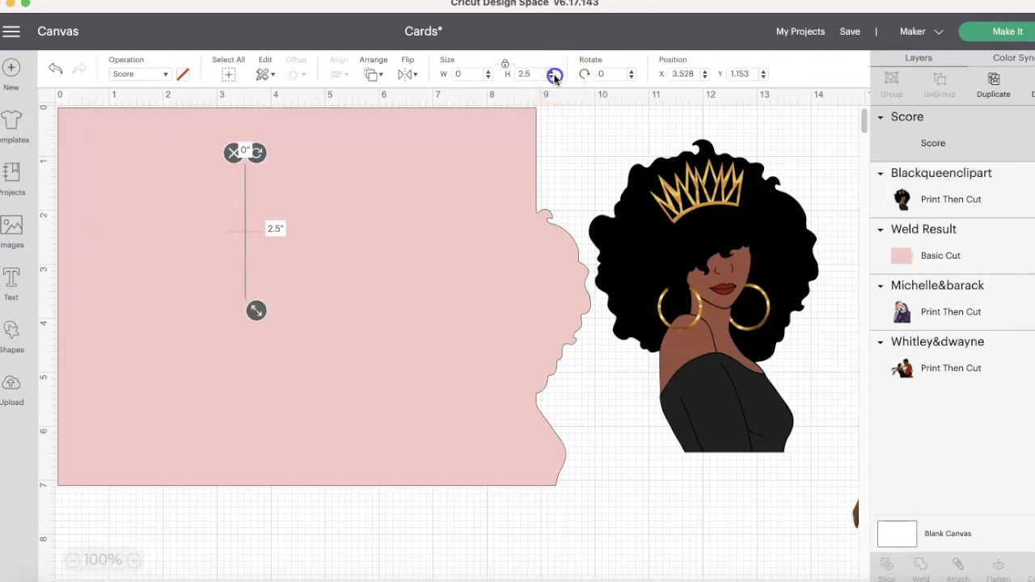
Step: Set the score line's height to 7 in
left_click(550, 76)
left_click(537, 73)
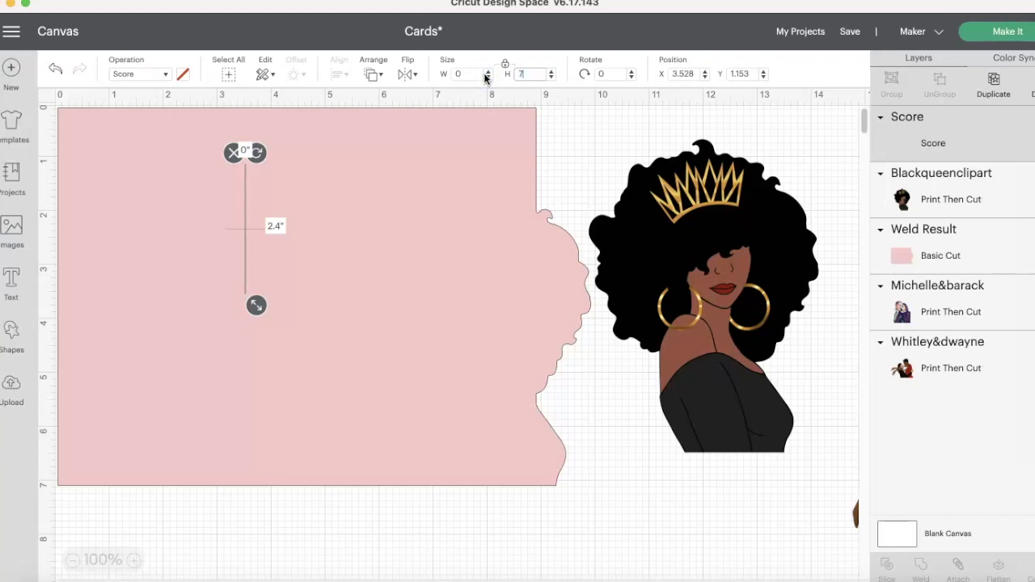
type("7")
key("Return")
Step: Move the score line toward the middle of the welded card base, select both, and align them with Center
left_click_drag(243, 396, 277, 337)
left_click(277, 337, "shift")
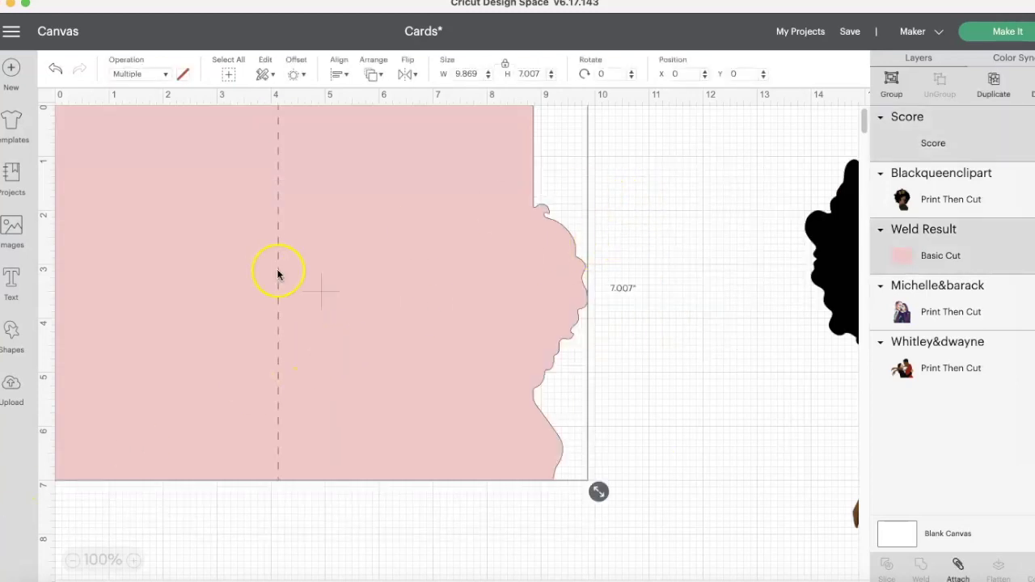
left_click(344, 79)
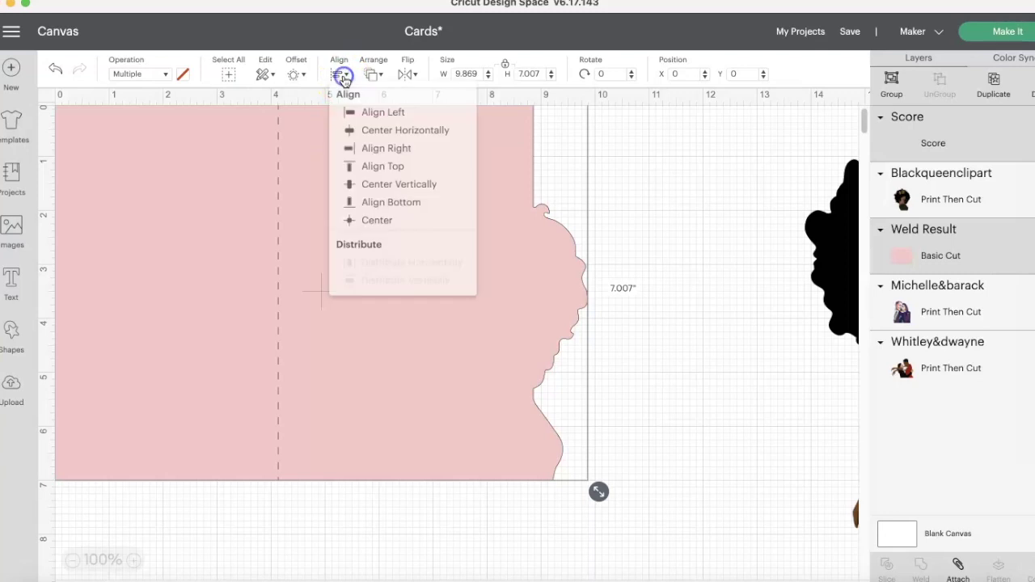
left_click(364, 233)
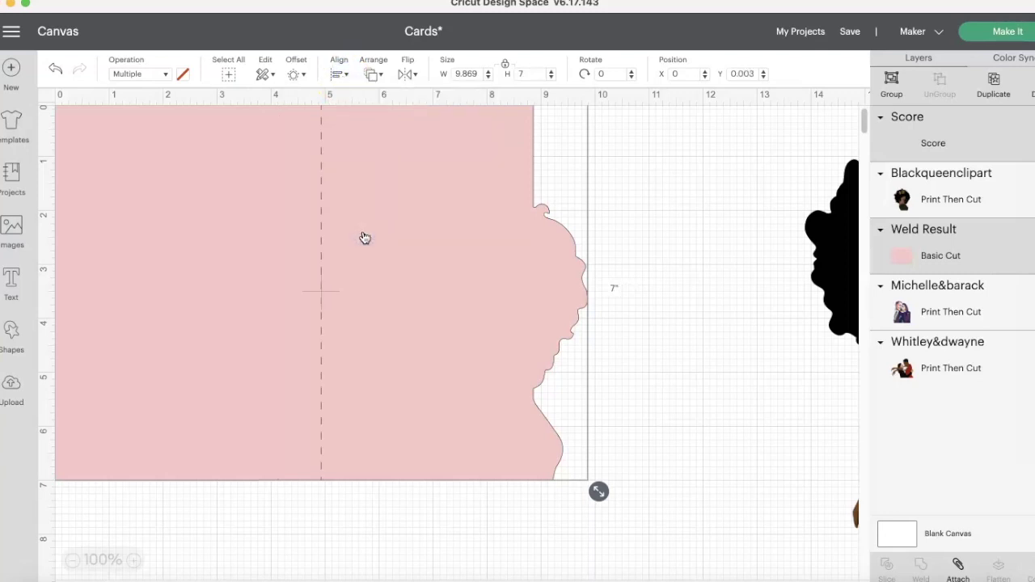
left_click(455, 208)
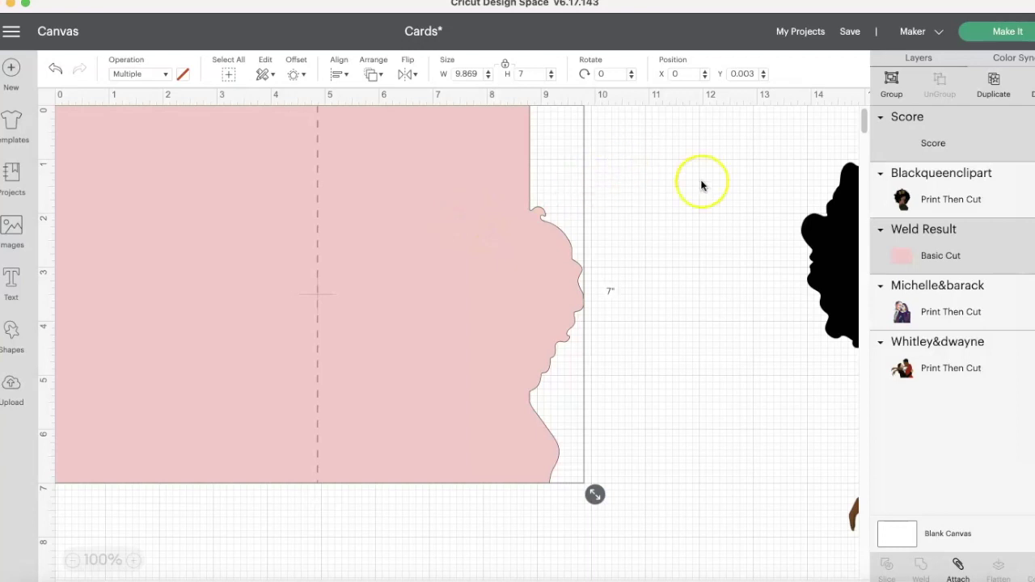
Step: Place the crowned woman back over its silhouette and move the clipart, score line and base together to about X 0.18, Y 0.49 in
left_click_drag(815, 238, 371, 278)
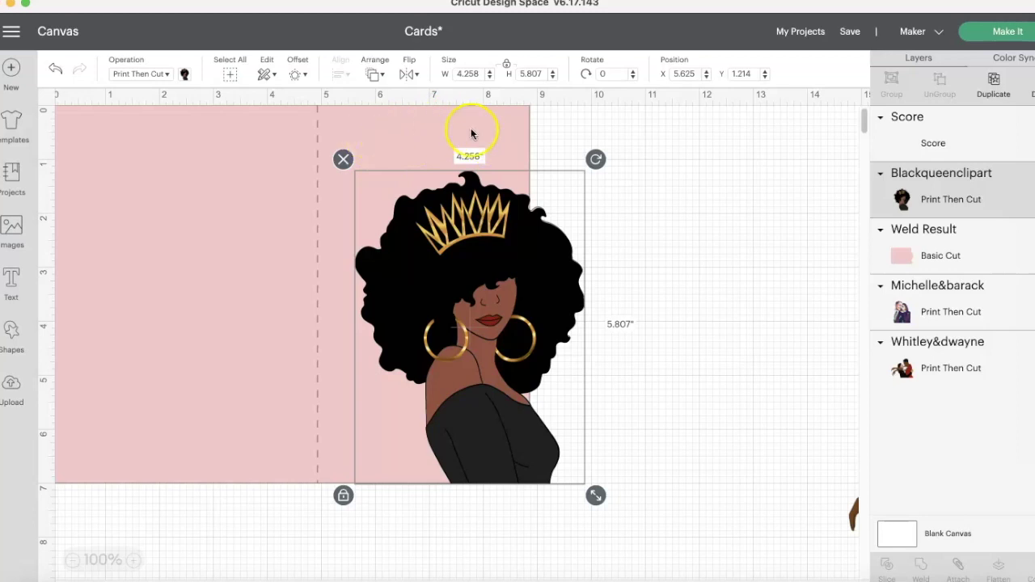
left_click_drag(657, 195, 79, 253)
left_click_drag(300, 157, 315, 186)
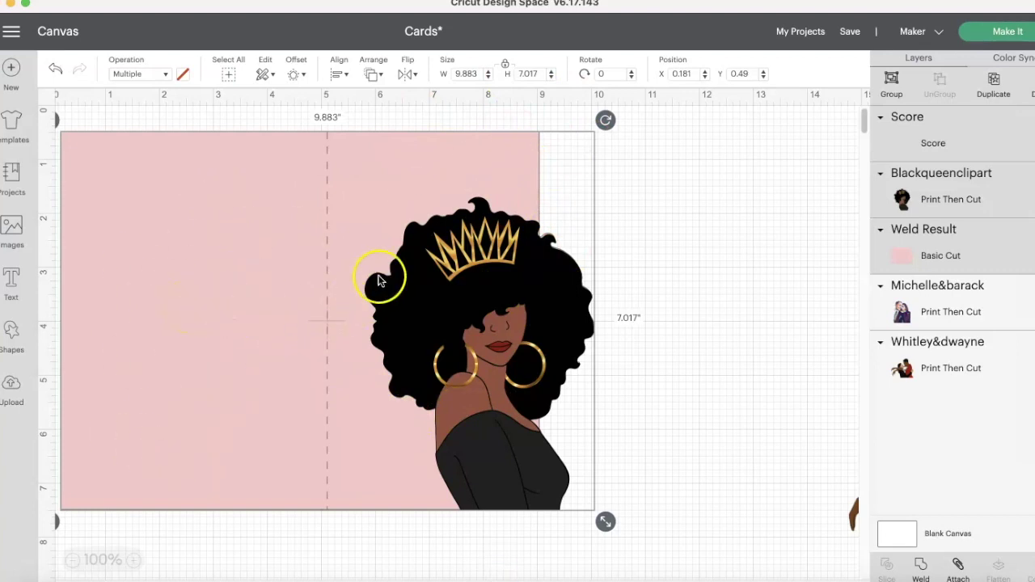
left_click(974, 37)
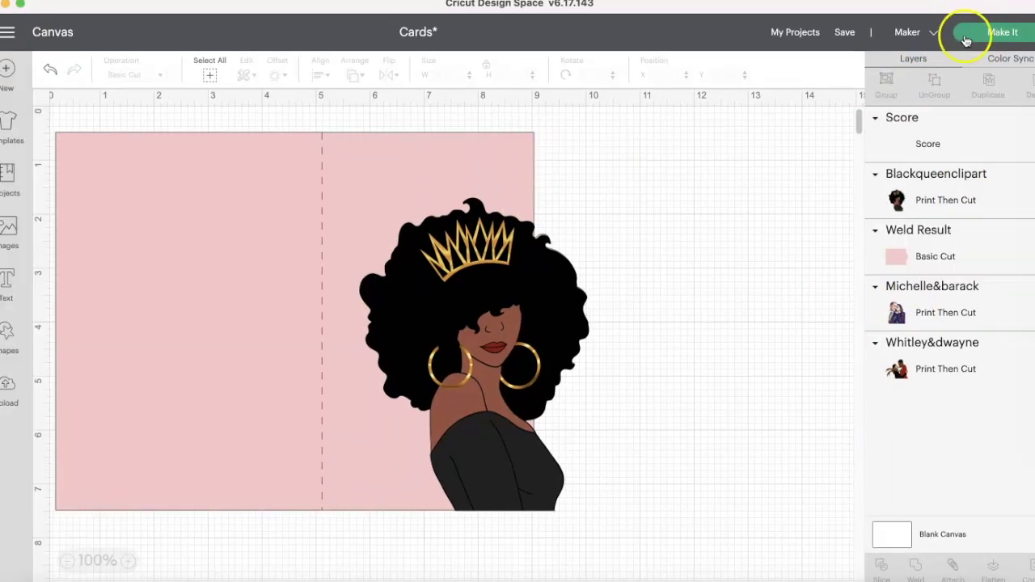
Step: Move the crowned woman clipart aside to compare it with the scored, welded card base
left_click(466, 334)
left_click_drag(466, 333, 730, 289)
left_click(392, 254)
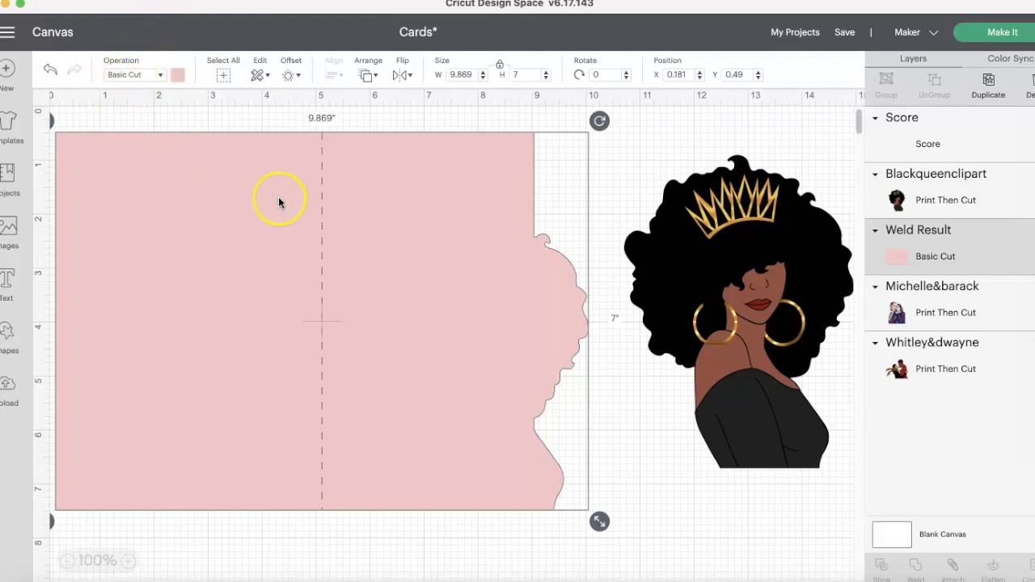
left_click(798, 259)
left_click_drag(732, 232, 747, 262)
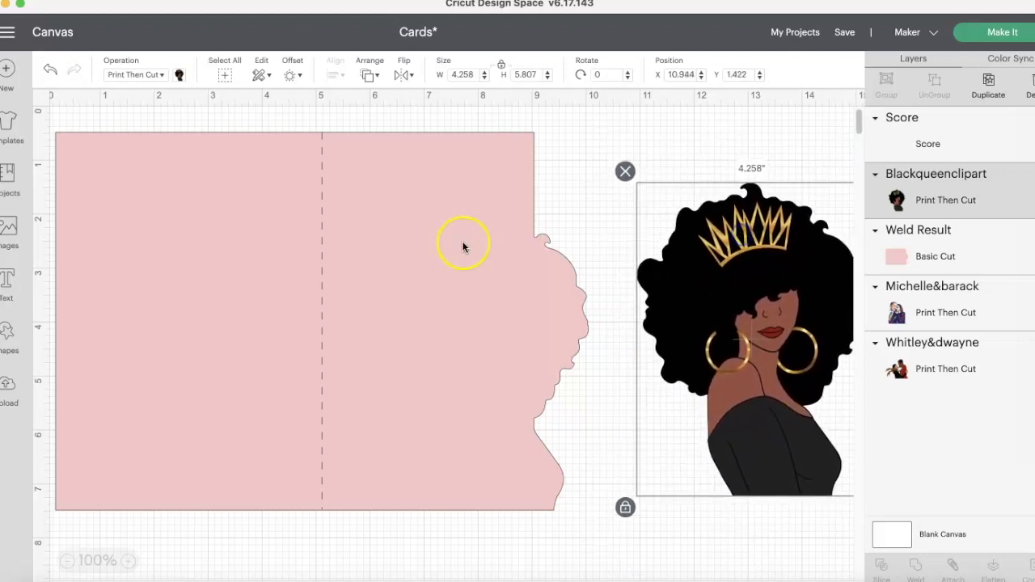
left_click(463, 246)
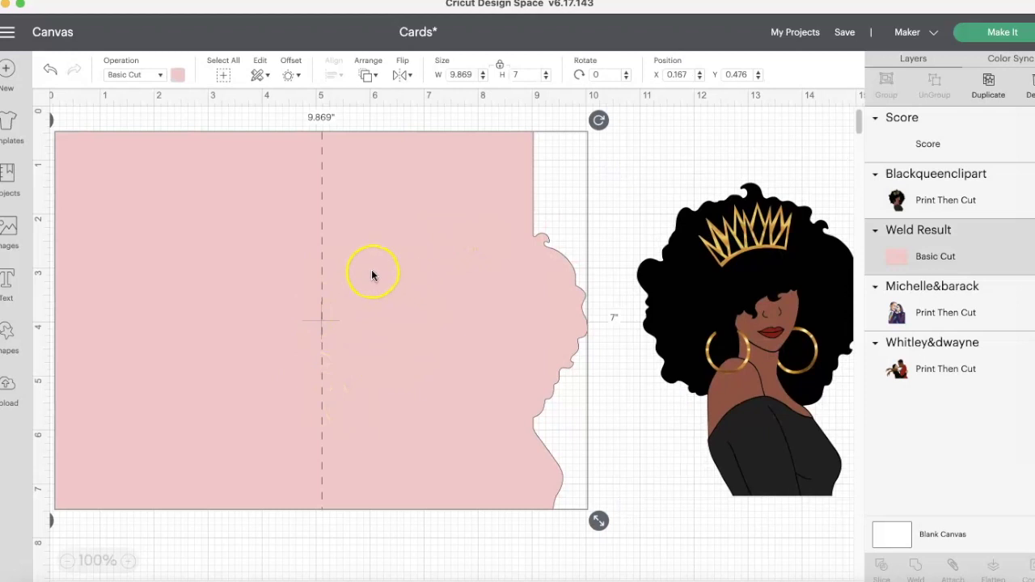
Step: Place the crowned woman clipart back over the welded silhouette at about X 5.78, Y 1.67 in
left_click_drag(774, 284, 510, 257)
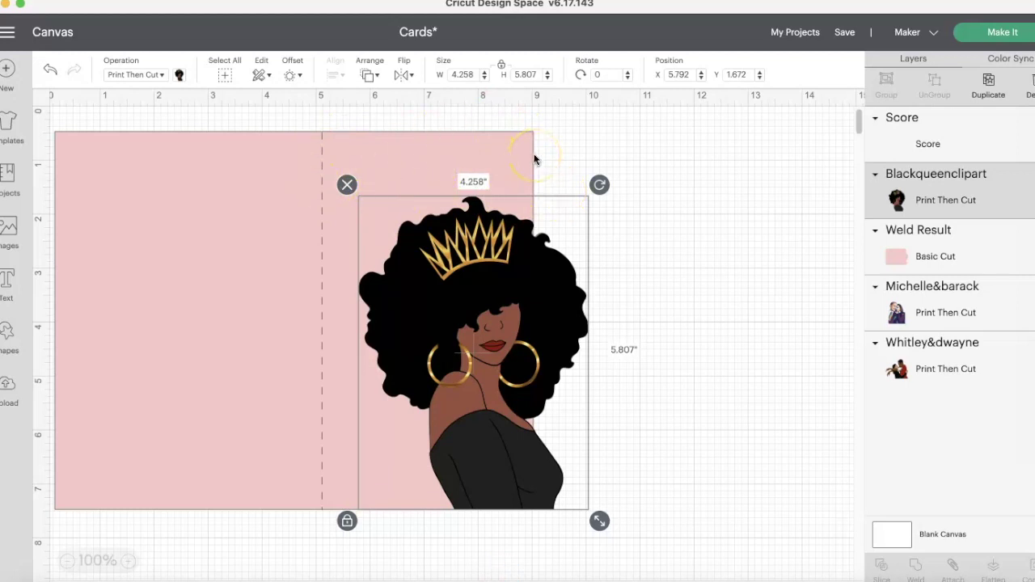
left_click(500, 283)
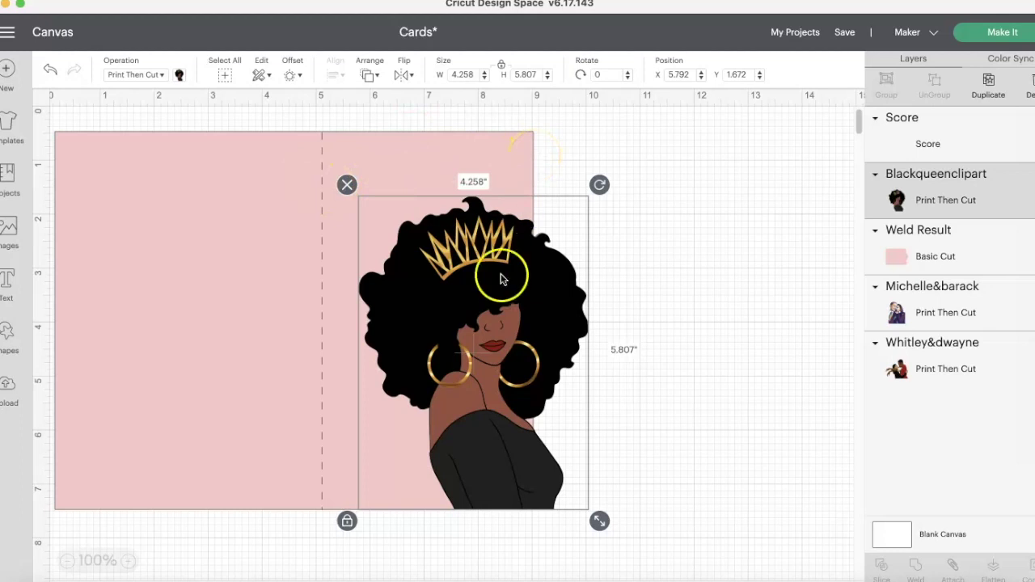
mouse_move(497, 288)
left_mouse_down()
mouse_move(453, 288)
mouse_move(497, 288)
left_mouse_up()
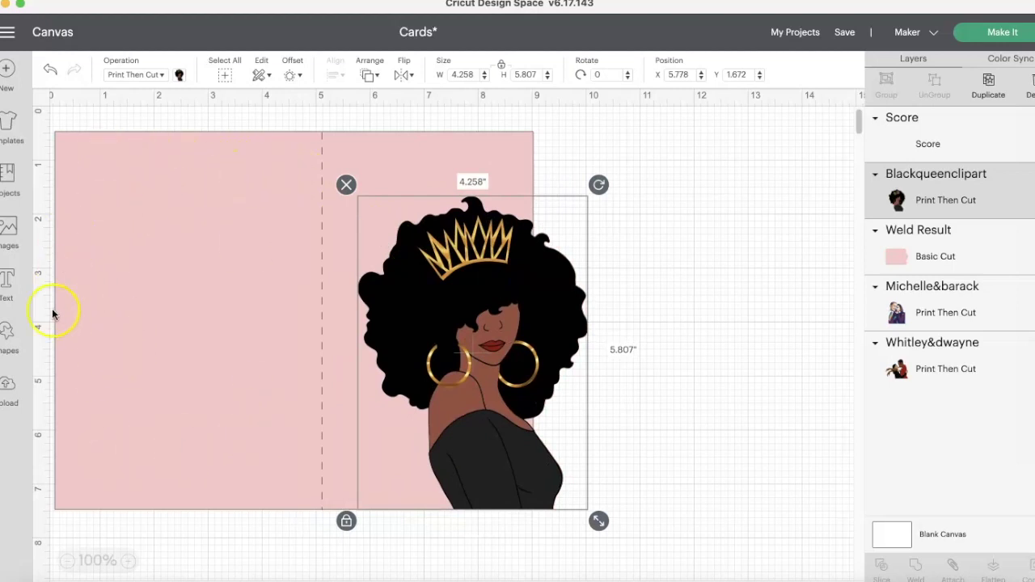
Step: Add a square over the left half of the card, unlock its proportions and resize it to about 4.57 × 6.69 in
left_click(19, 331)
left_click(73, 394)
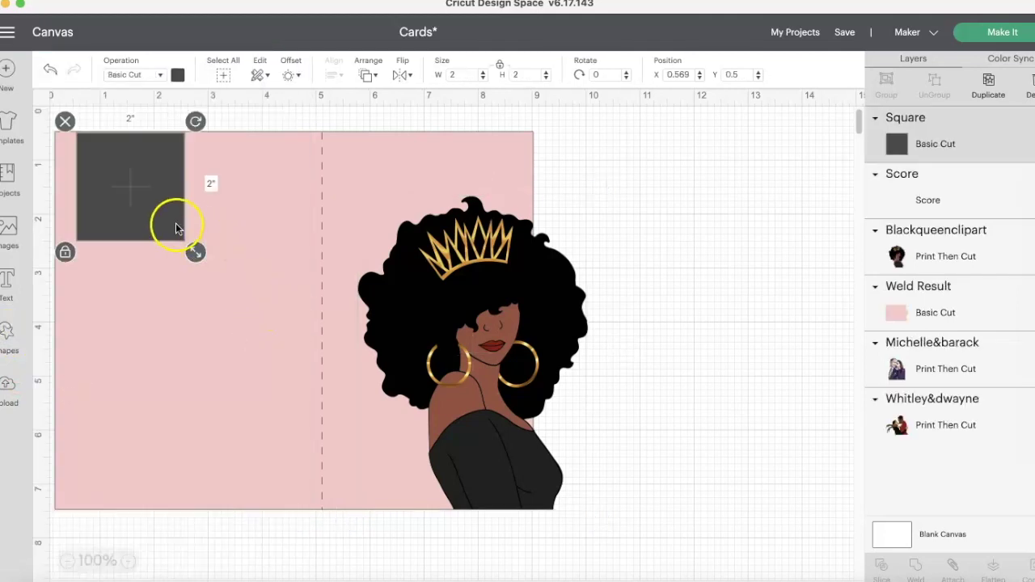
left_click(66, 253)
left_click_drag(196, 253, 294, 363)
left_click_drag(193, 232, 193, 293)
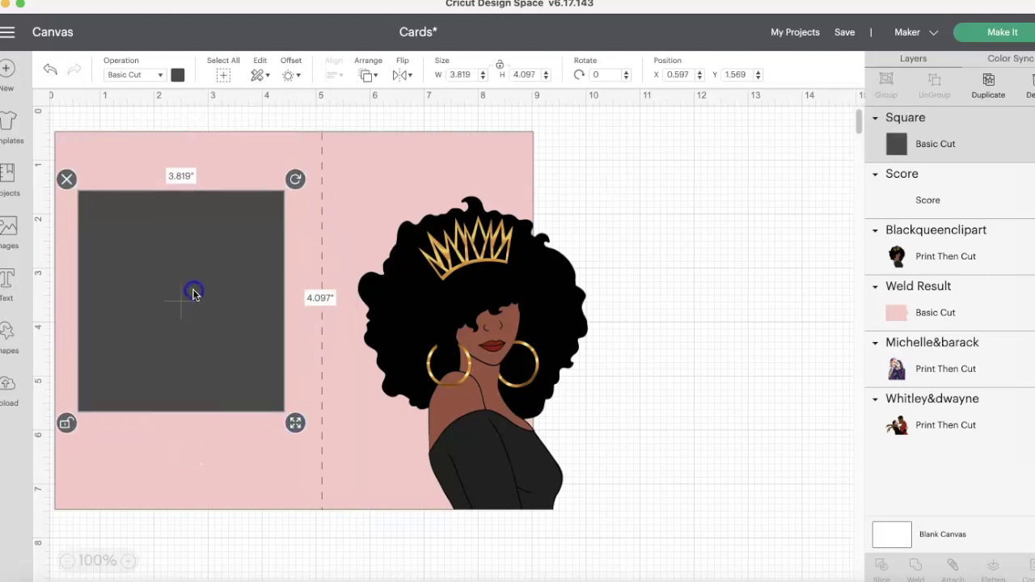
left_click_drag(218, 345, 206, 296)
left_click_drag(281, 375, 318, 512)
left_click(247, 376)
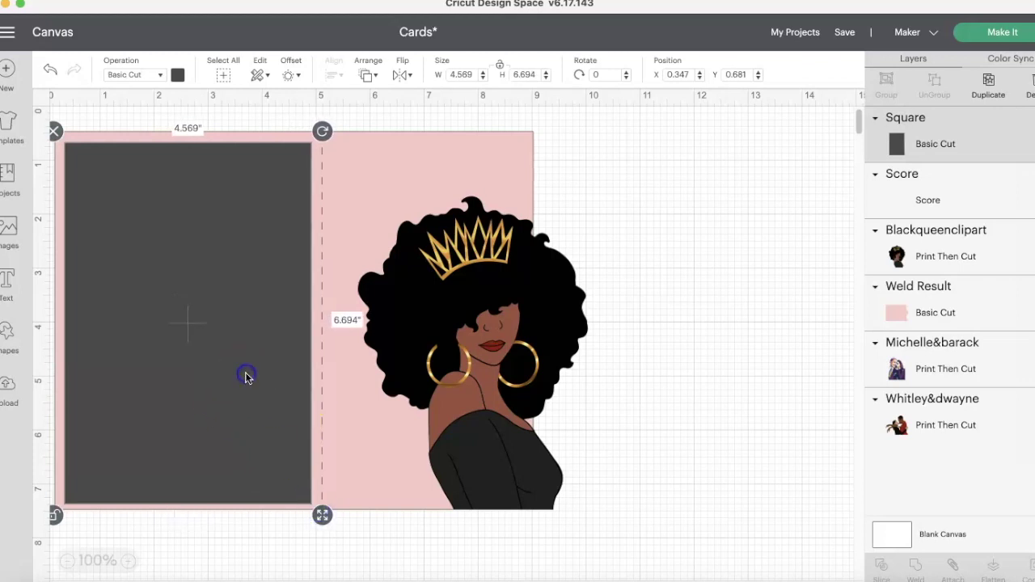
Step: Fine-tune the rectangle's position within the left half of the card and change its color to white
mouse_move(256, 219)
left_mouse_down()
mouse_move(270, 219)
mouse_move(255, 221)
left_mouse_up()
left_click_drag(191, 368, 195, 355)
left_click(257, 138)
left_click(199, 358)
left_click_drag(171, 265, 173, 256)
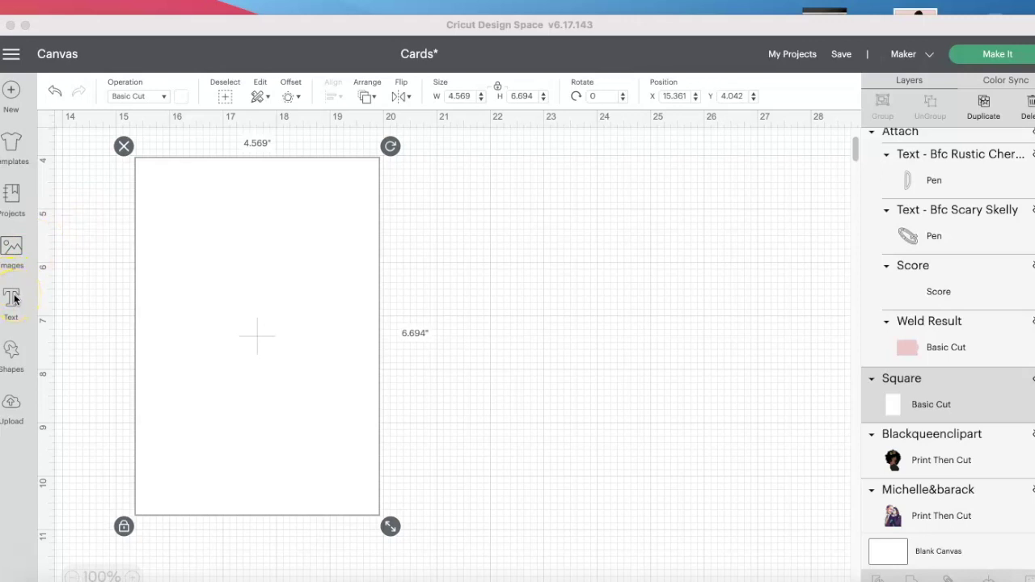
Step: Search the image library for "self love" and insert the Self Care Club heart-and-arrow image
left_click(15, 251)
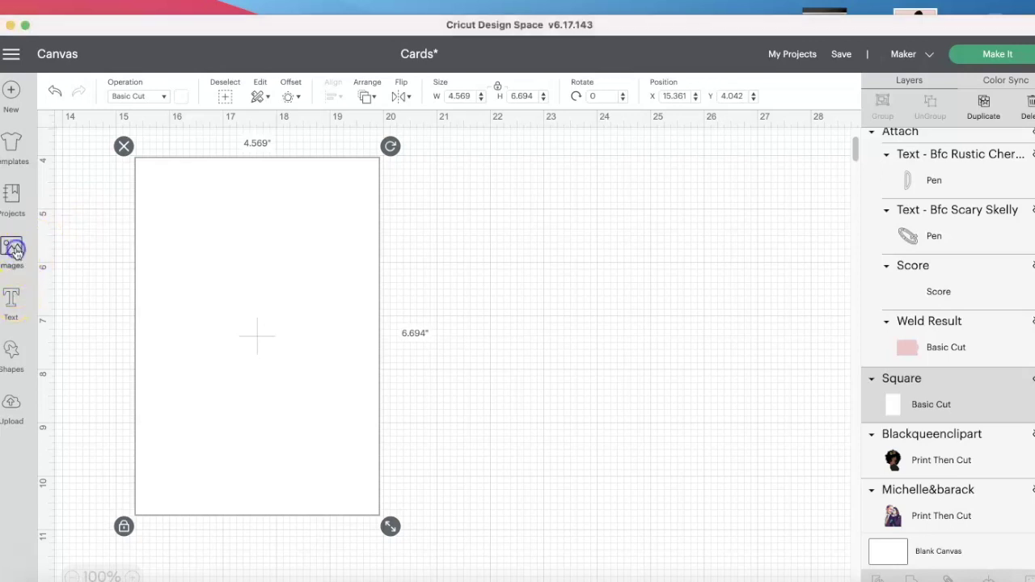
left_click(11, 284)
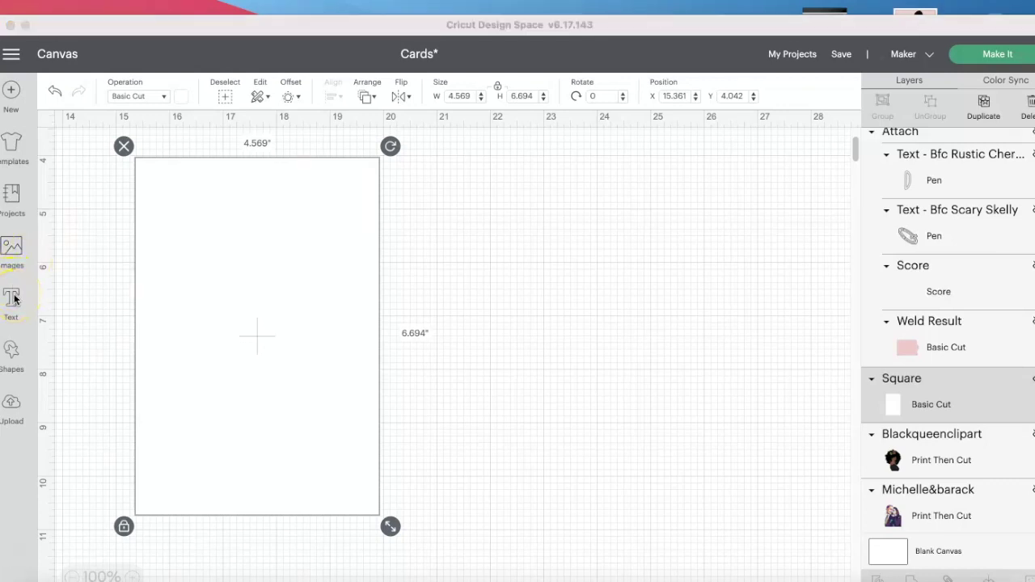
left_click(14, 251)
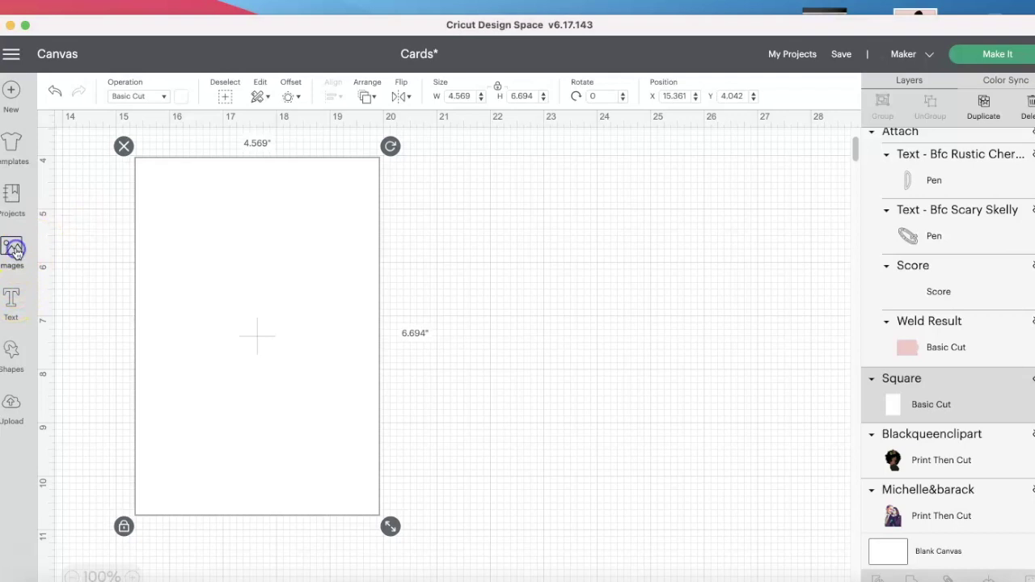
left_click(15, 252)
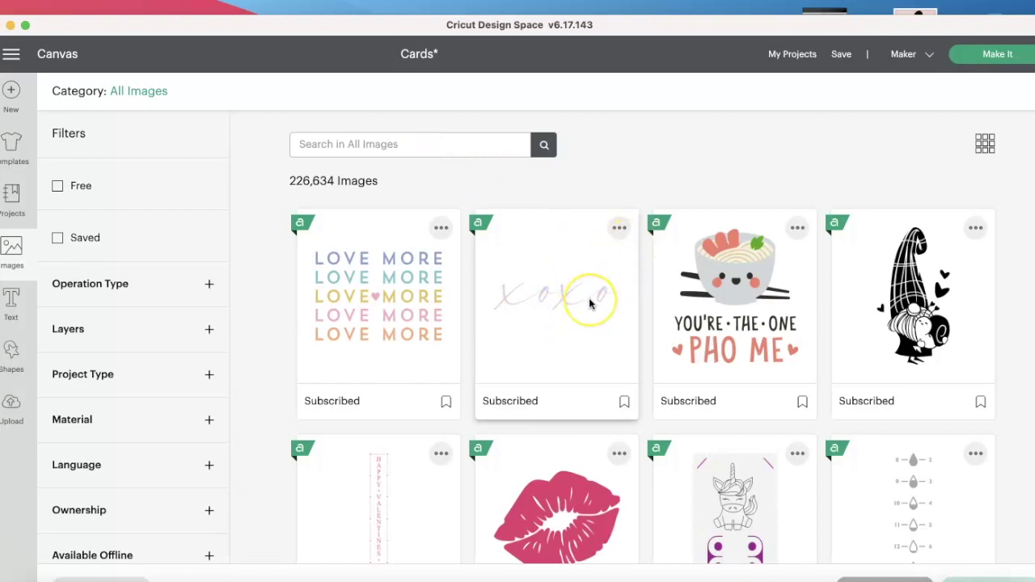
scroll(589, 303, "down", 8)
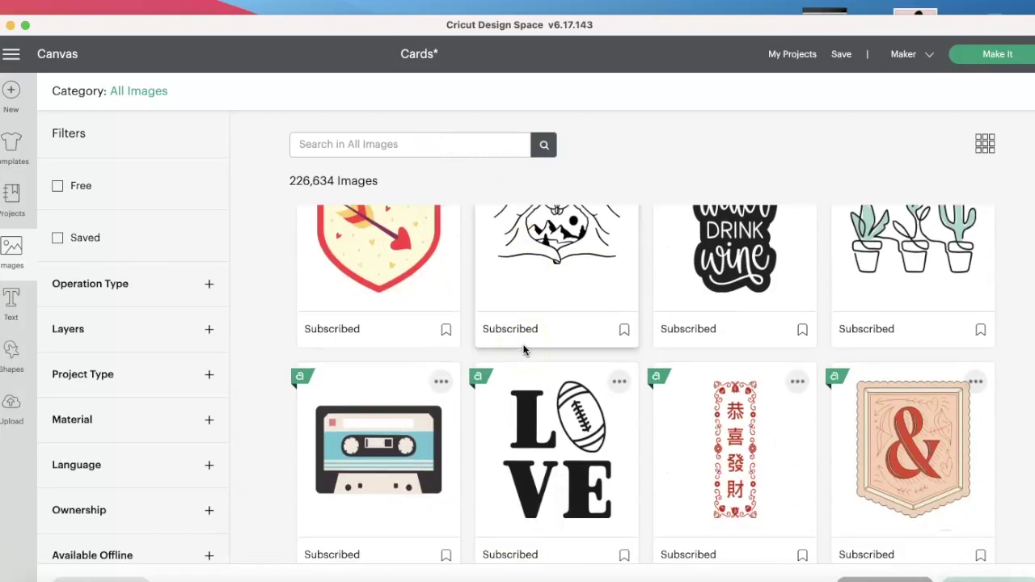
scroll(523, 349, "down", 3)
scroll(523, 349, "up", 3)
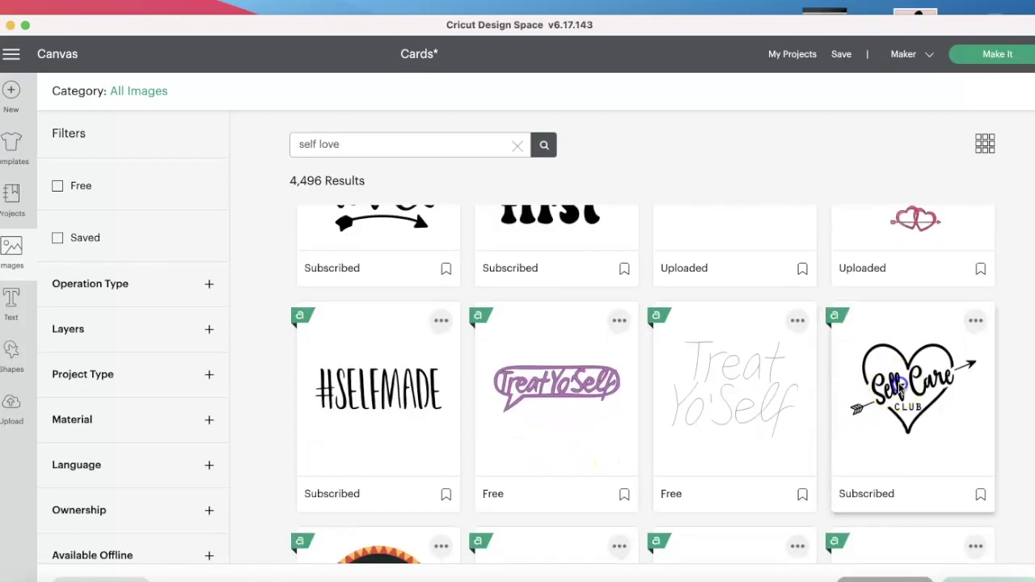
left_click(899, 382)
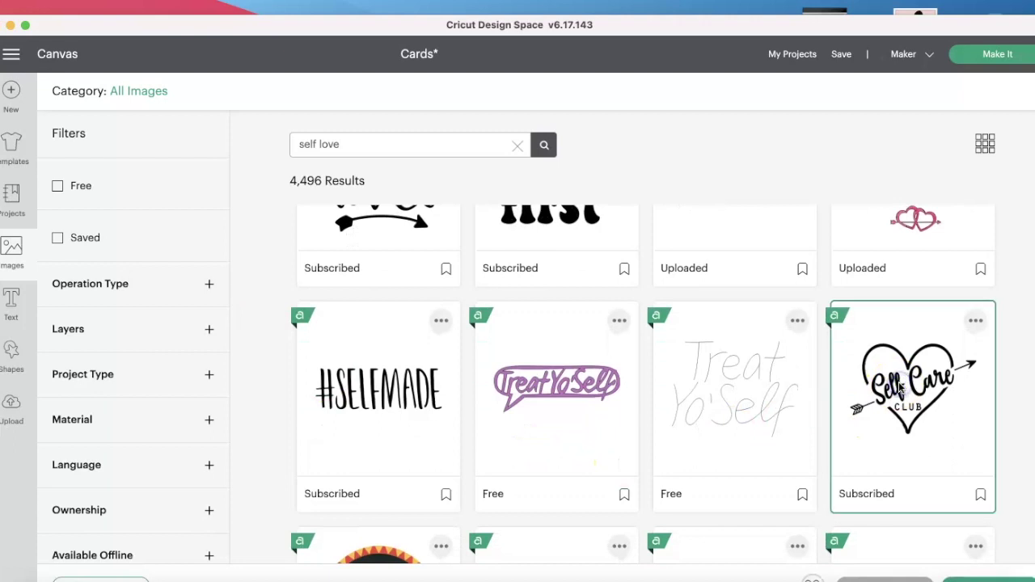
left_click(1005, 579)
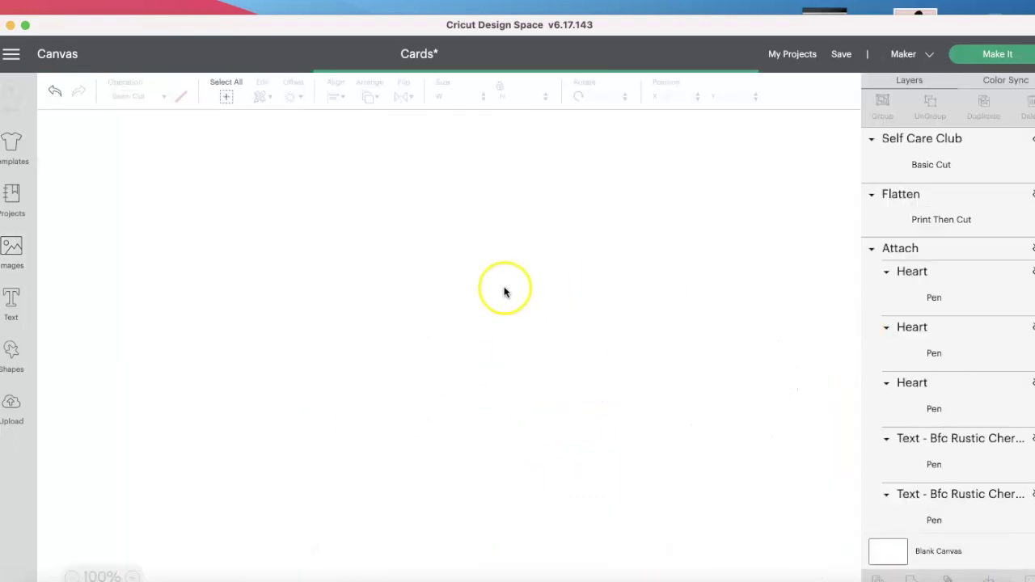
Step: Place the Self Care Club image on the upper white rectangle at about 4.07 × 2.67 in and set its operation to Pen
left_click_drag(252, 236, 312, 296)
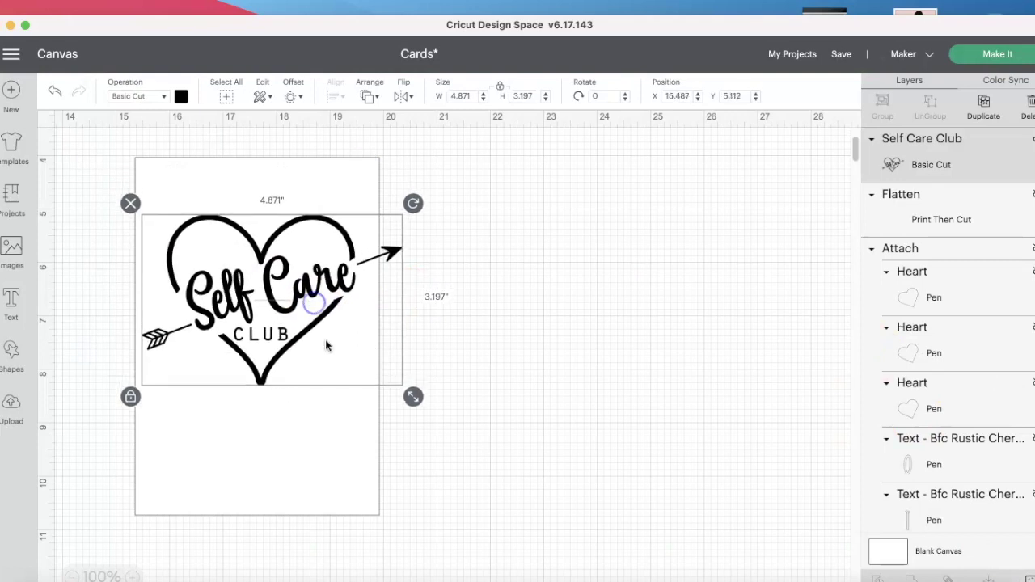
left_click_drag(411, 396, 312, 367)
mouse_move(265, 289)
left_mouse_down()
mouse_move(280, 284)
mouse_move(269, 277)
left_mouse_up()
left_click(166, 96)
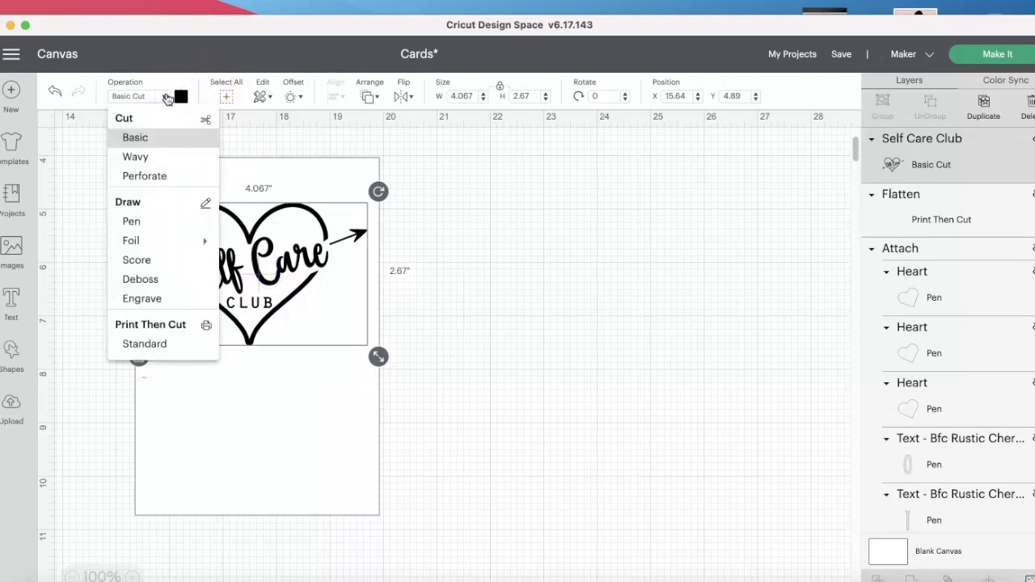
left_click(167, 220)
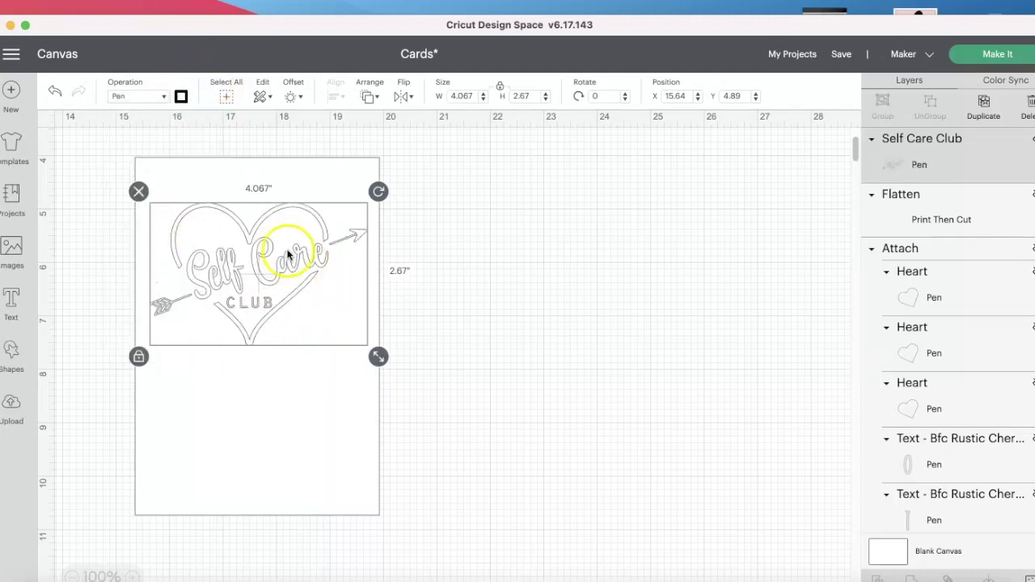
Step: Add the text "Queen love yourself!" in the BFC Rustic Cherry font with Writing style
left_click(12, 302)
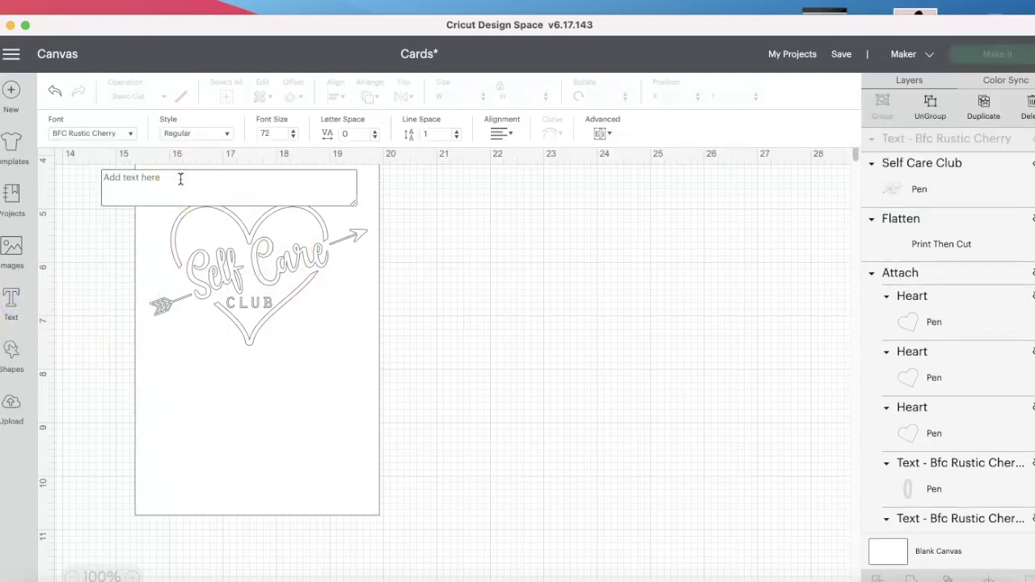
type("Ubi")
key("BackSpace")
key("BackSpace")
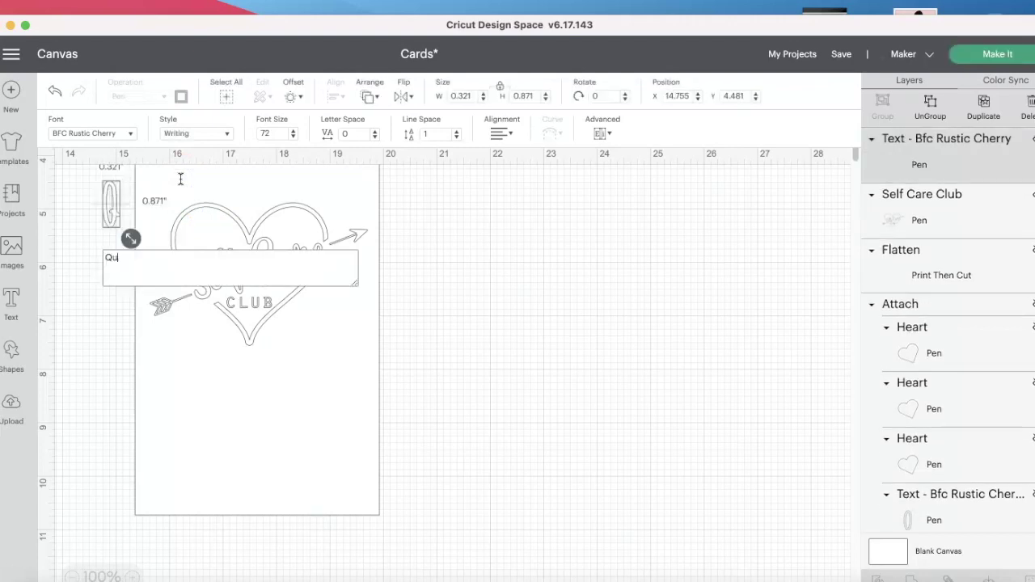
type("een")
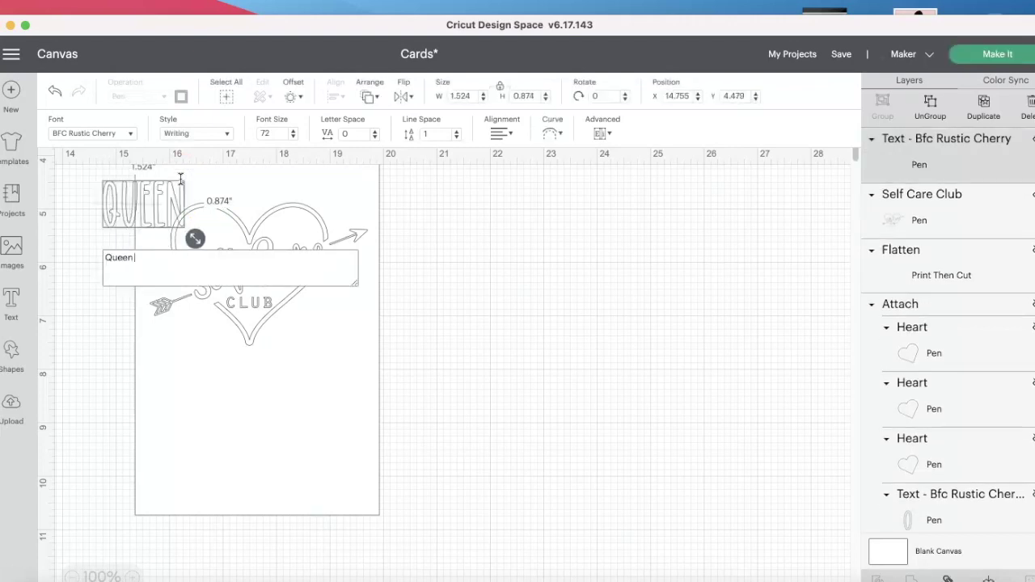
type(" love yourself!")
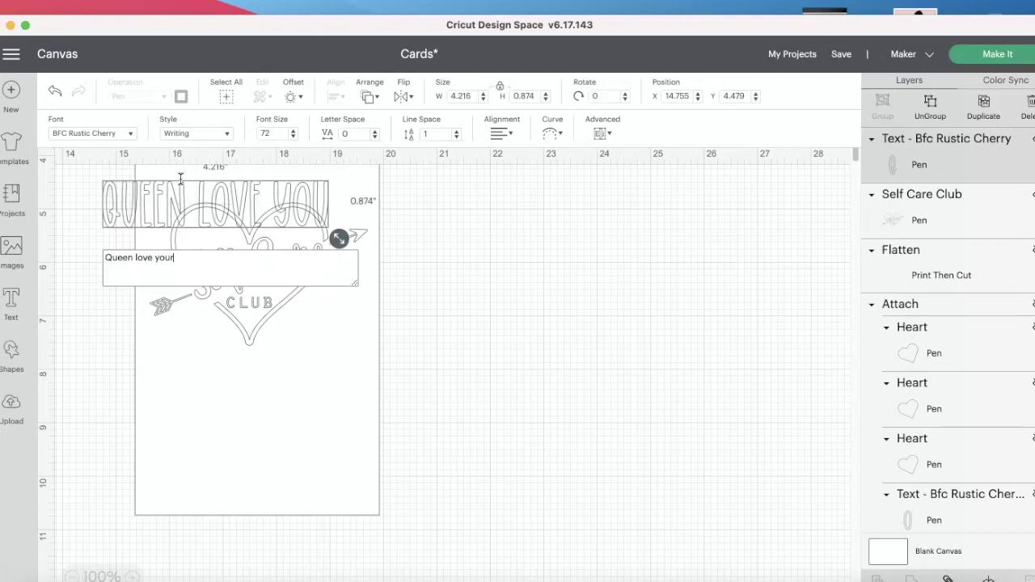
Step: Break the "Queen love yourself!" text into three lines with one word on each
left_click(206, 186)
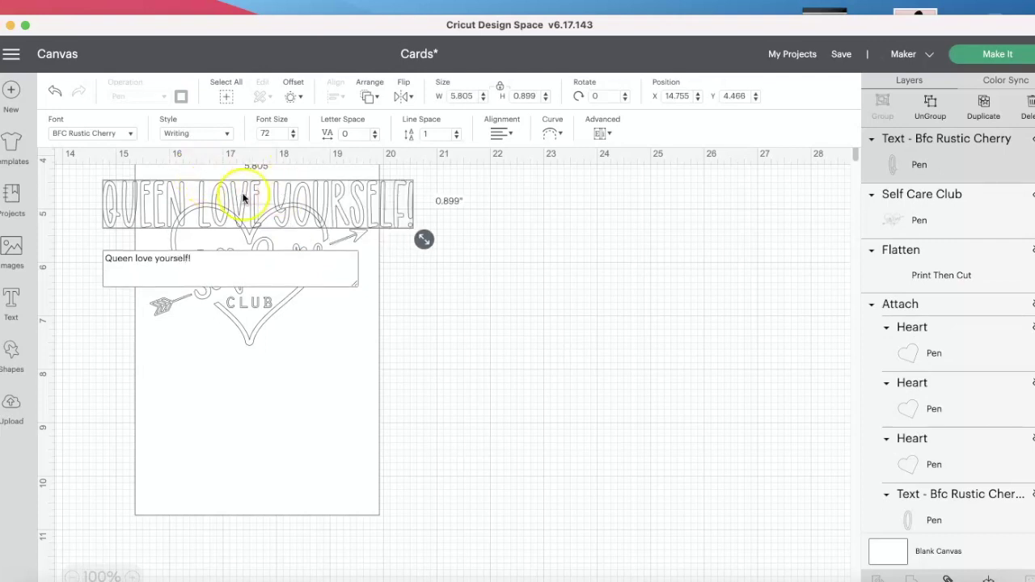
left_click(199, 203)
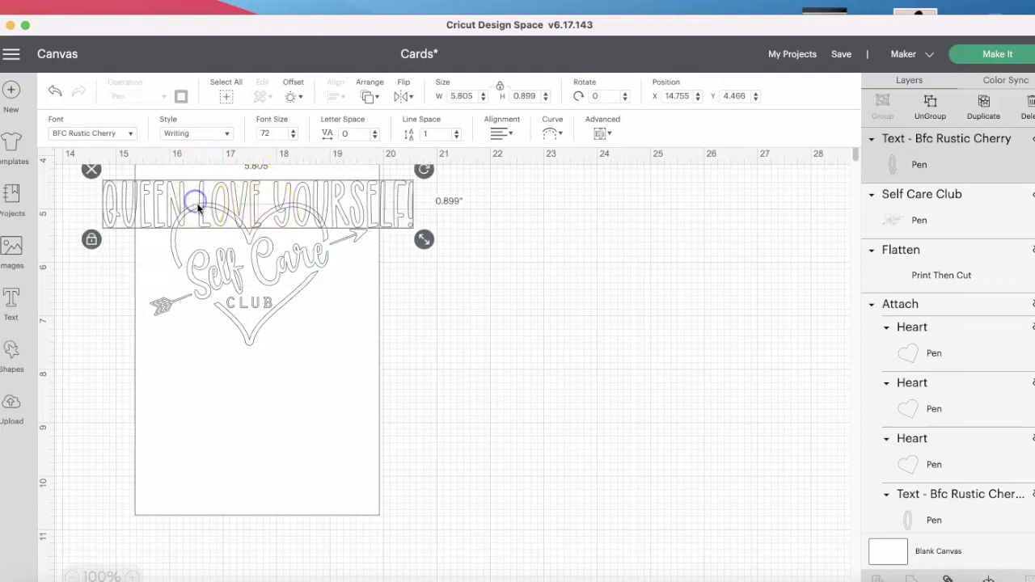
double_click(165, 215)
key("Return")
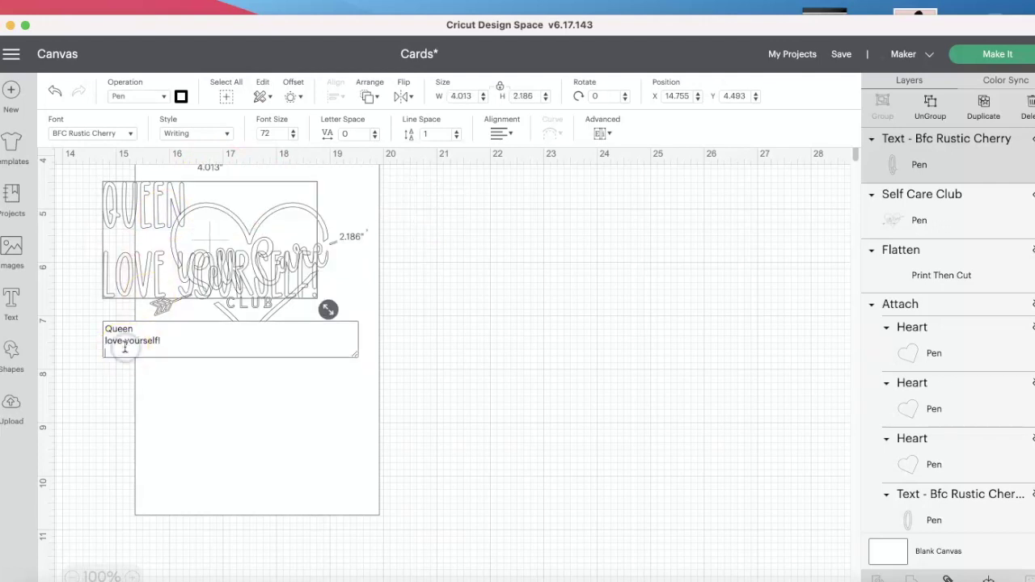
key("Return")
Step: Place the three-line text below the Self Care Club heart, resize it to about 2.03 × 2.72 in and set its alignment to Center
left_click_drag(150, 300, 248, 429)
left_click_drag(342, 504, 300, 507)
left_click_drag(257, 356, 245, 398)
left_click_drag(291, 490, 305, 506)
left_click(502, 133)
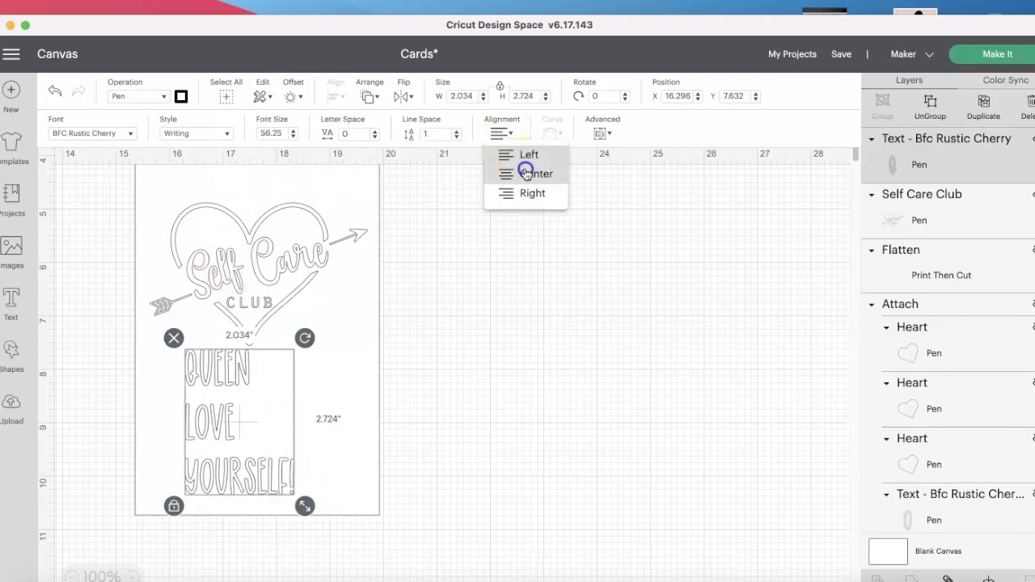
left_click(526, 170)
left_click_drag(244, 412, 254, 411)
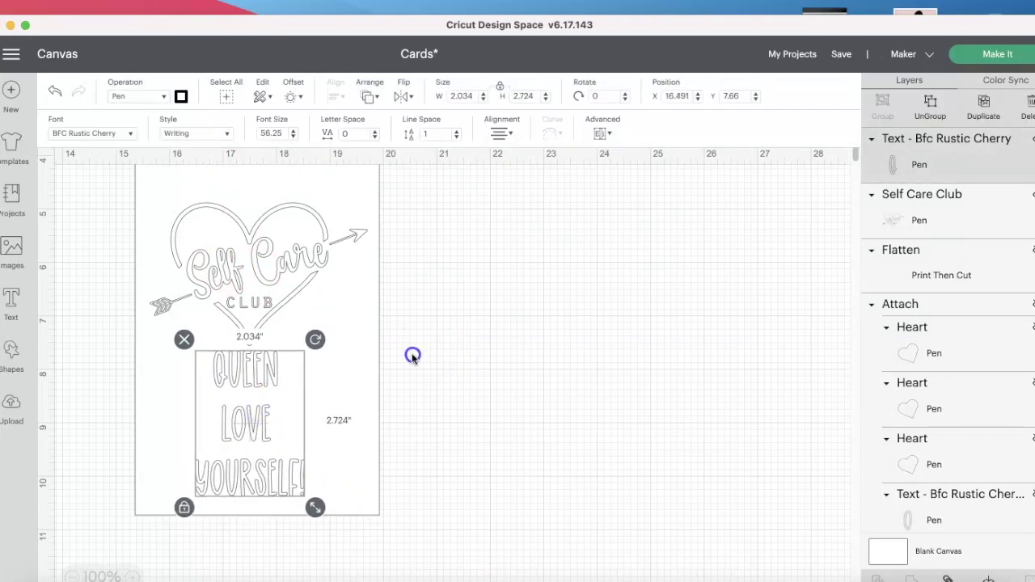
Step: Select the white rectangle, Self Care Club image and text together and align them with one another
left_click(411, 353)
left_click(250, 386)
left_click(415, 333)
left_click_drag(123, 154, 441, 574)
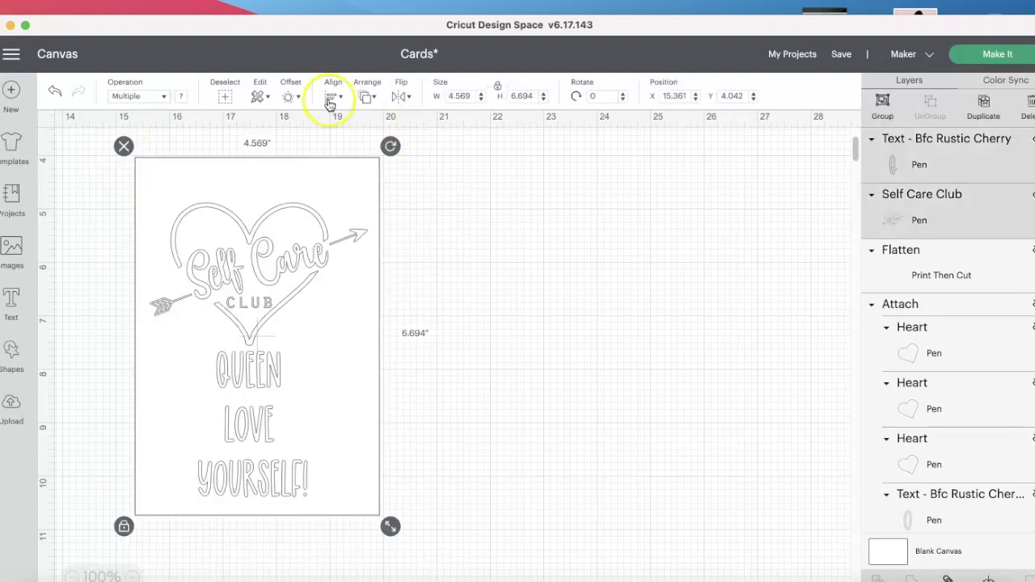
left_click(333, 96)
left_click(429, 165)
left_click(504, 397)
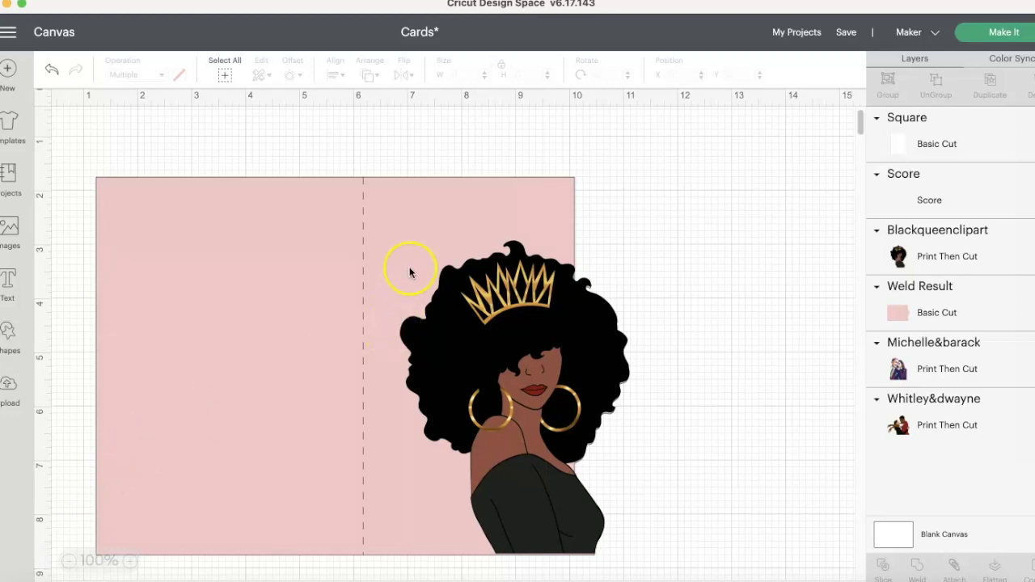
left_click(366, 226)
left_click(209, 410)
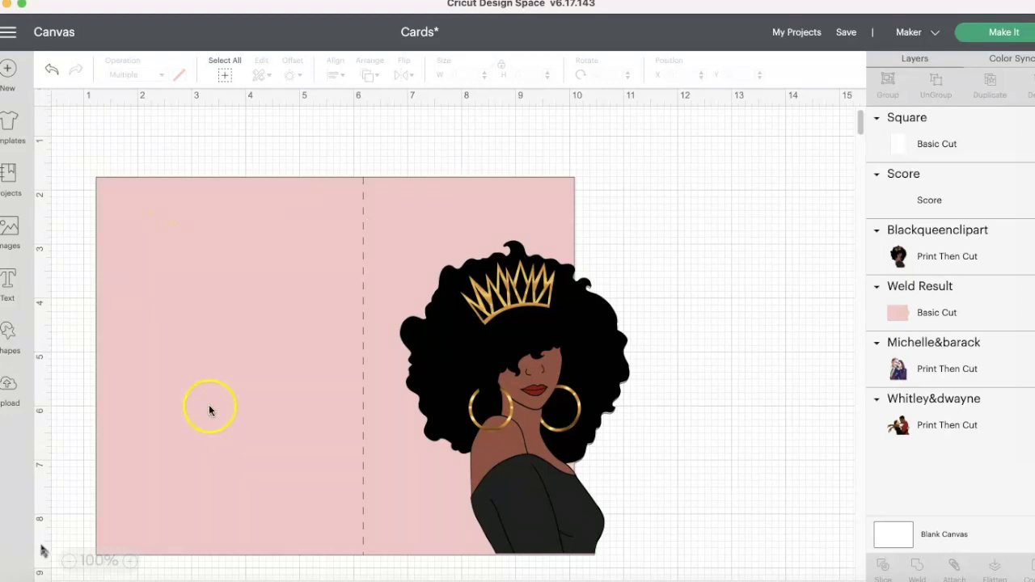
Step: Start a new text box and set its font to BFC Rustic Cherry, filtering the fonts to Writing ones
left_click(9, 281)
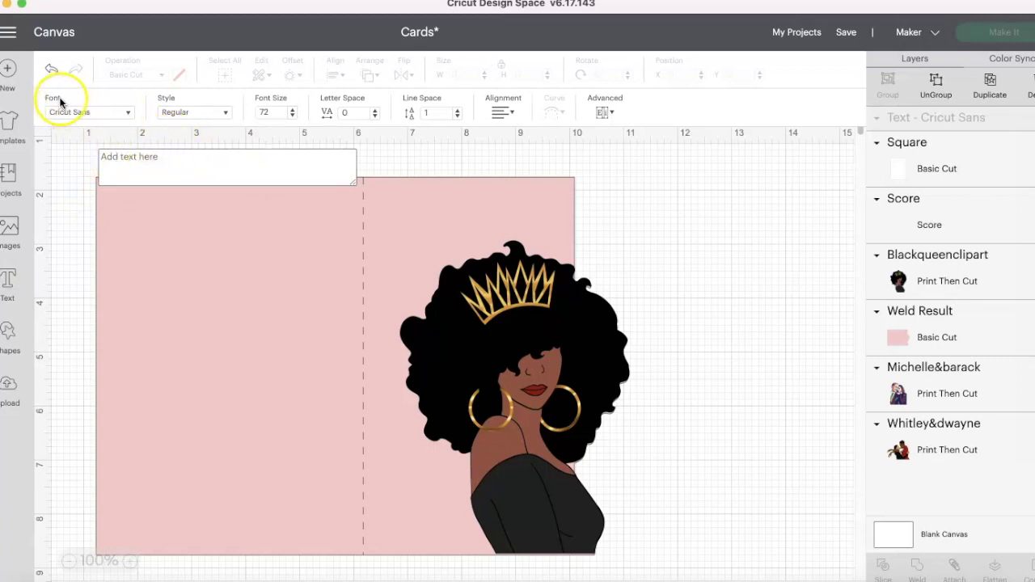
left_click(128, 112)
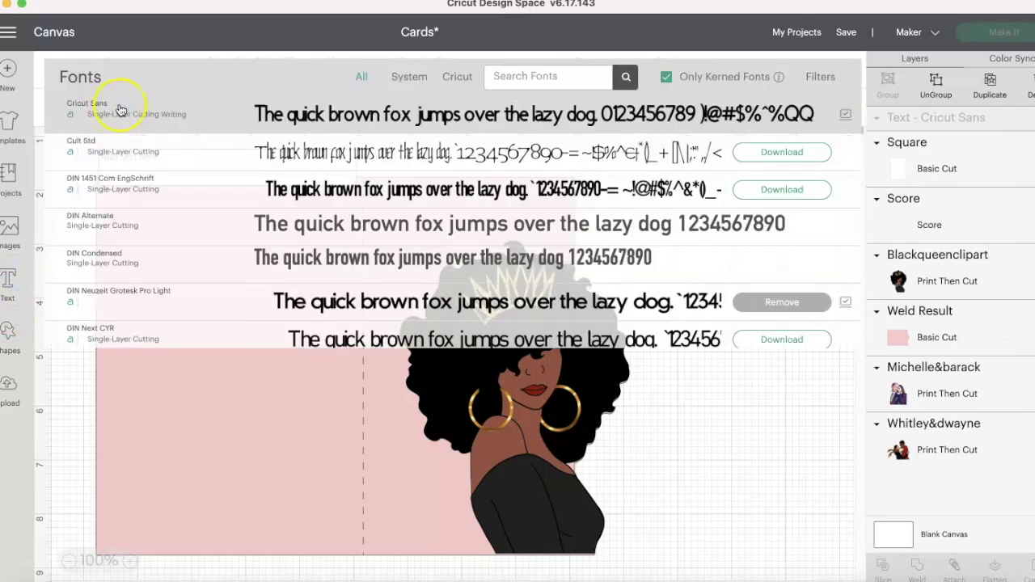
left_click(816, 78)
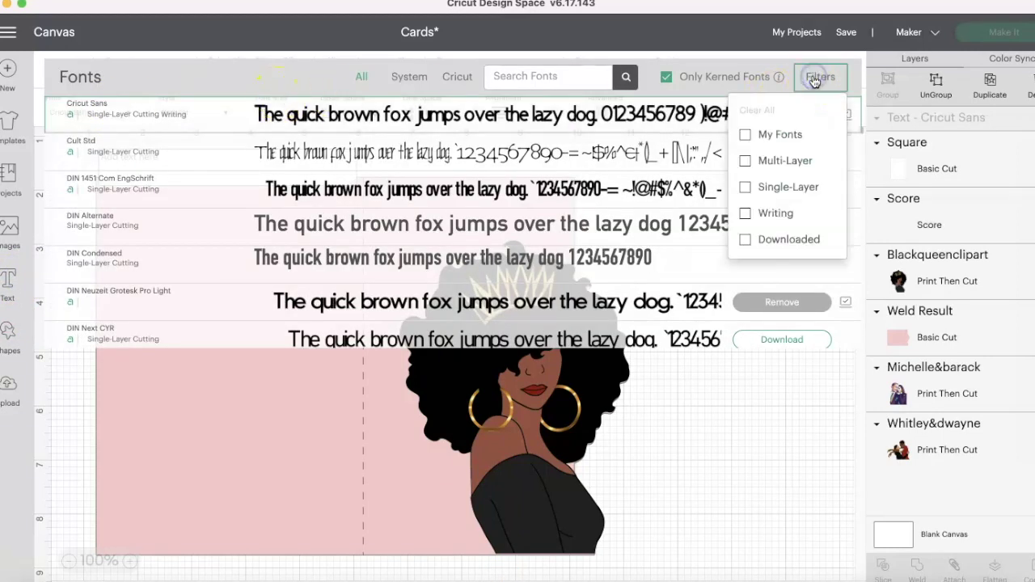
left_click(745, 213)
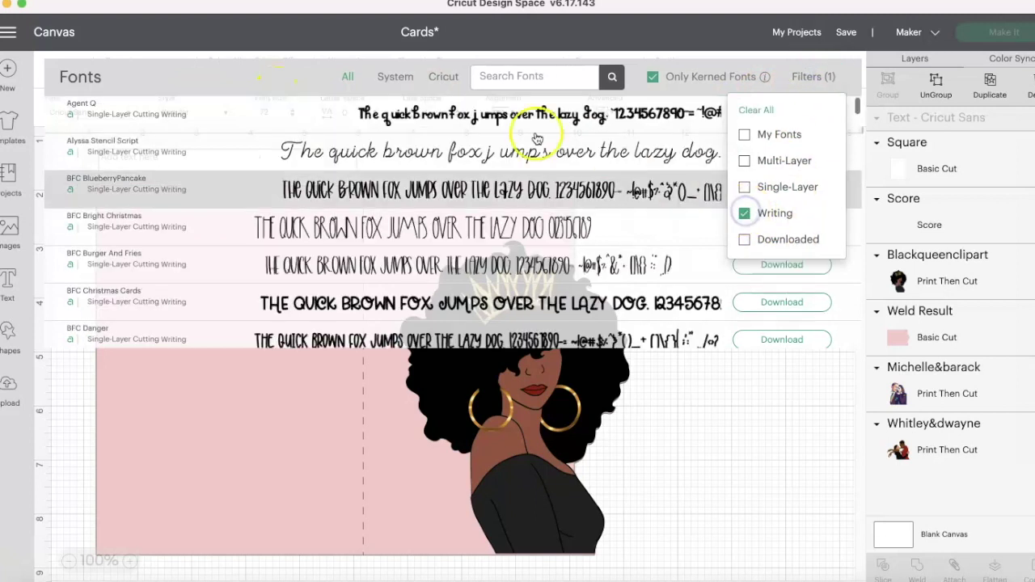
scroll(431, 207, "down", 5)
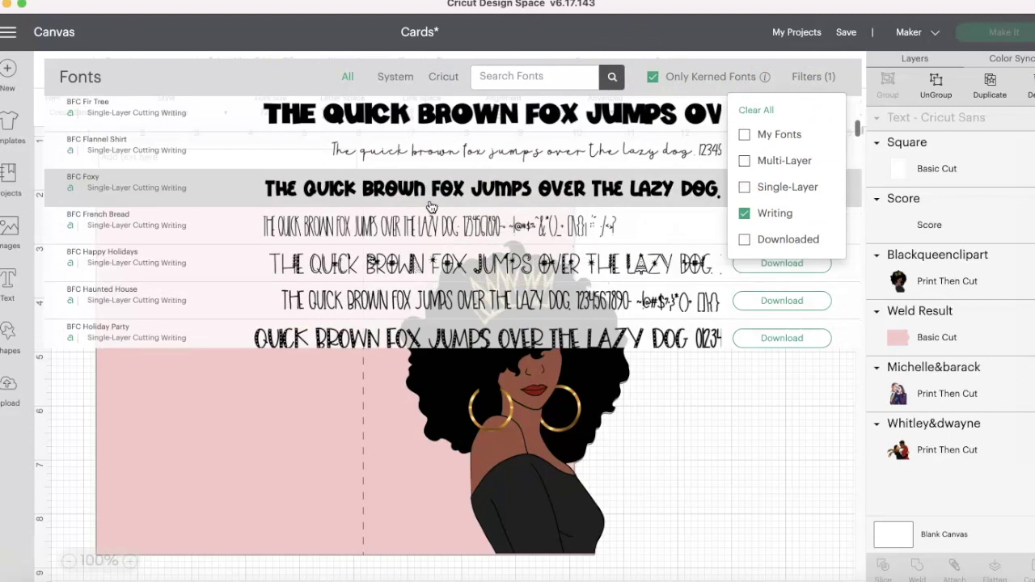
scroll(431, 207, "down", 10)
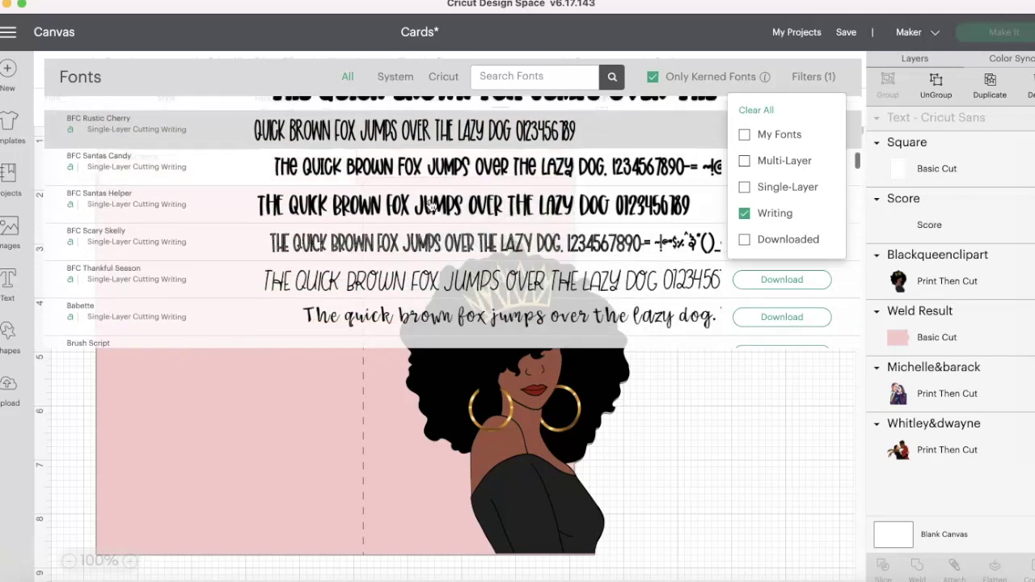
scroll(431, 207, "up", 10)
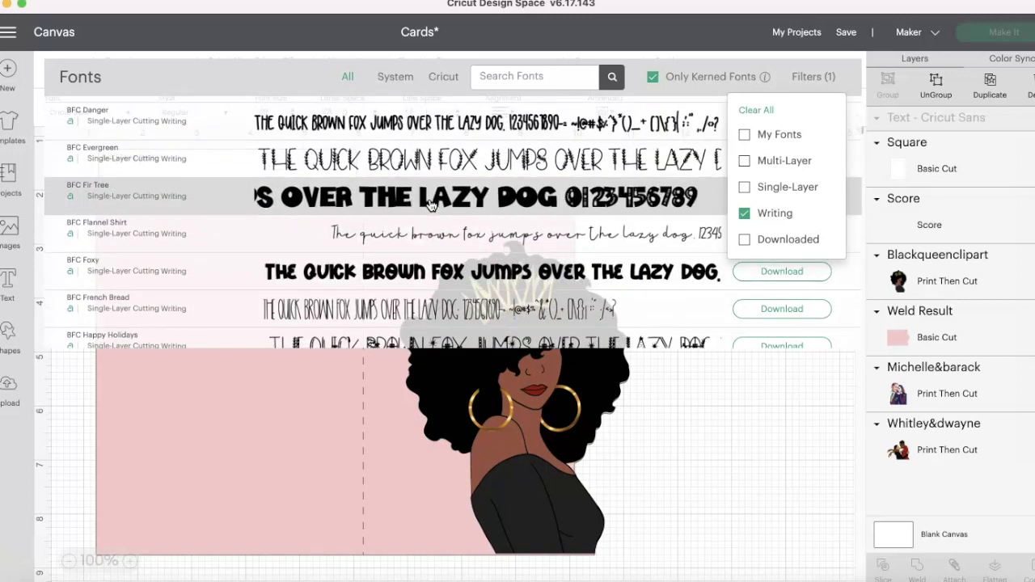
scroll(404, 234, "down", 4)
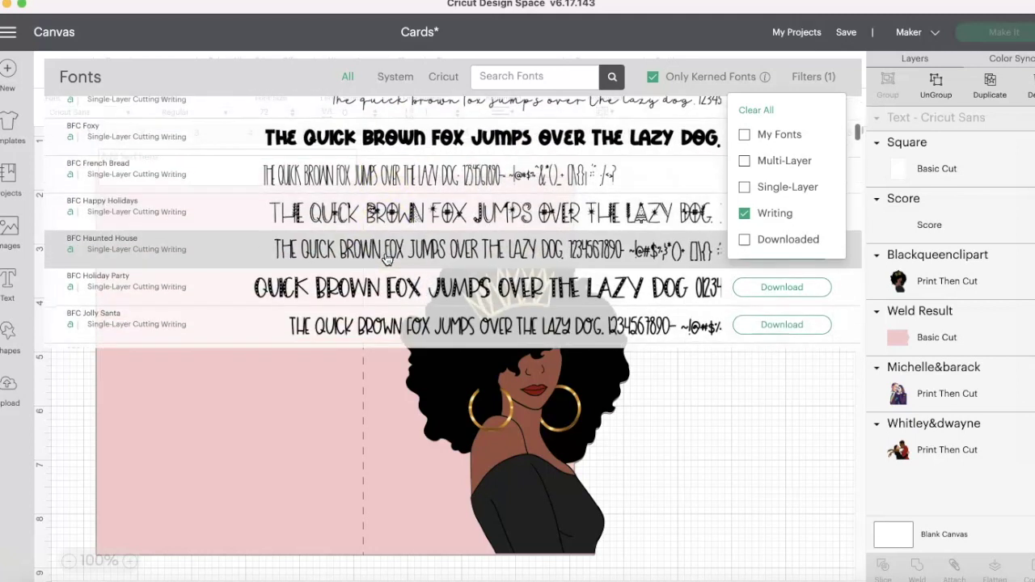
scroll(387, 257, "down", 3)
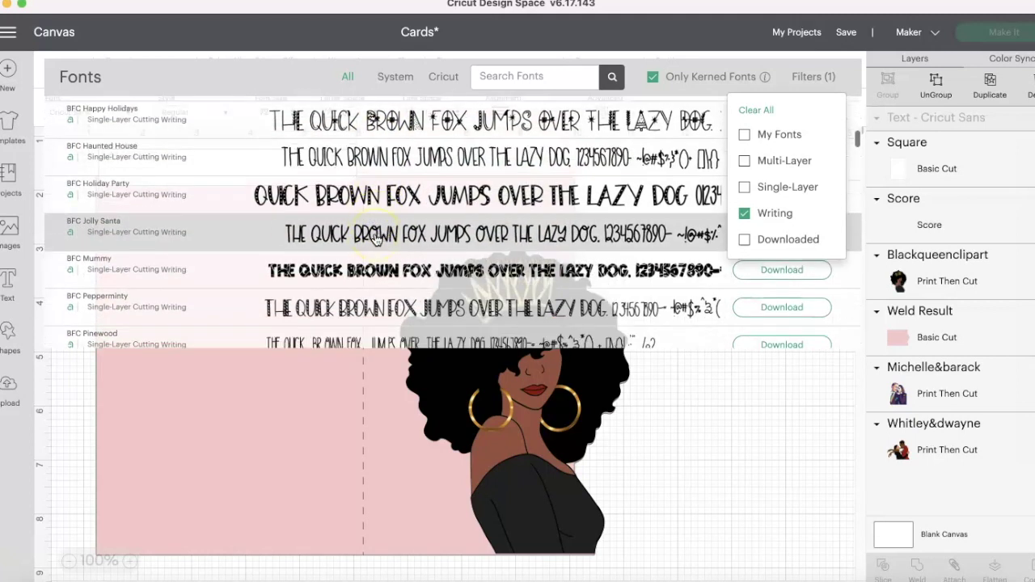
scroll(377, 233, "down", 5)
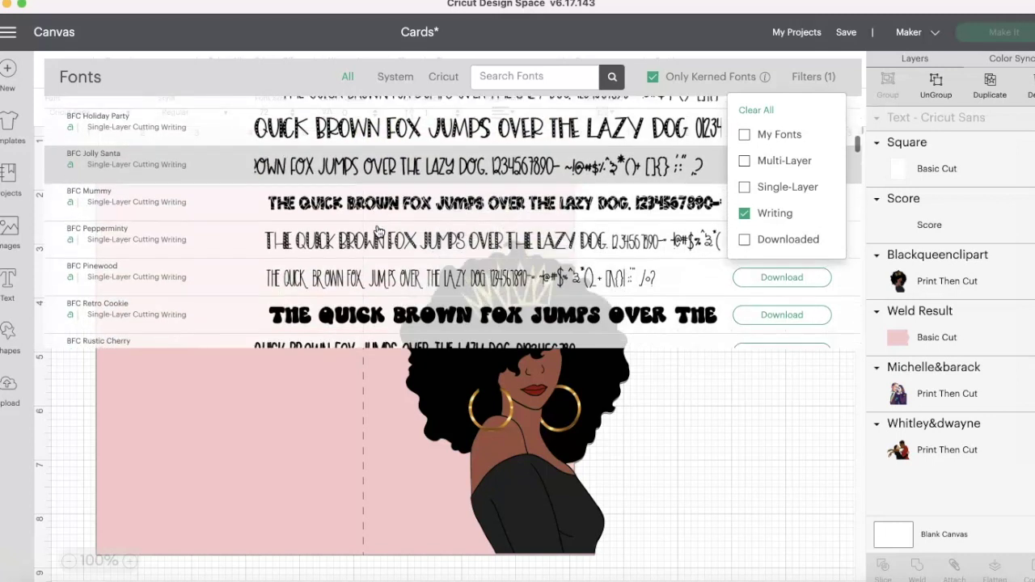
scroll(377, 233, "down", 1)
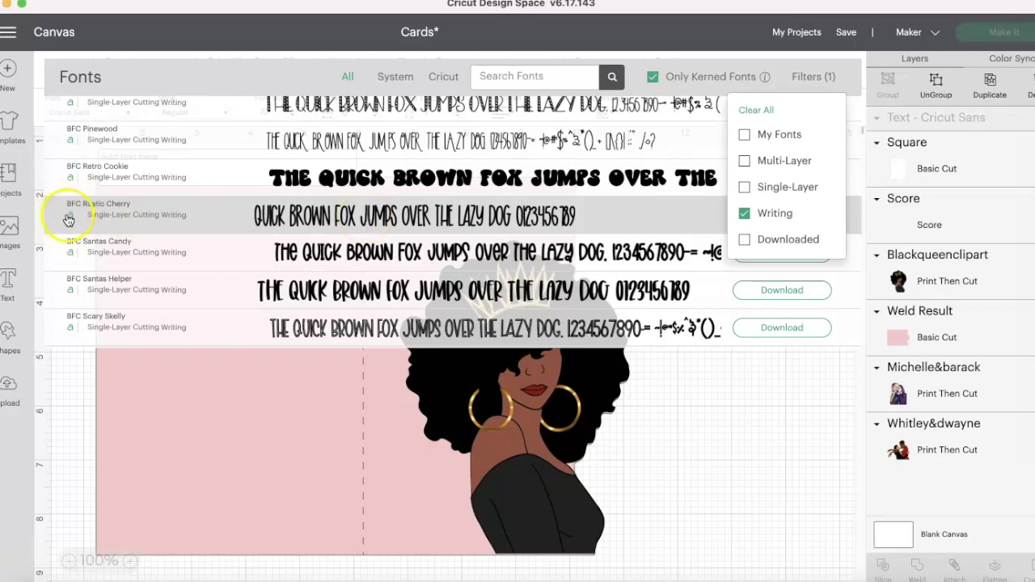
left_click(345, 222)
left_click(243, 179)
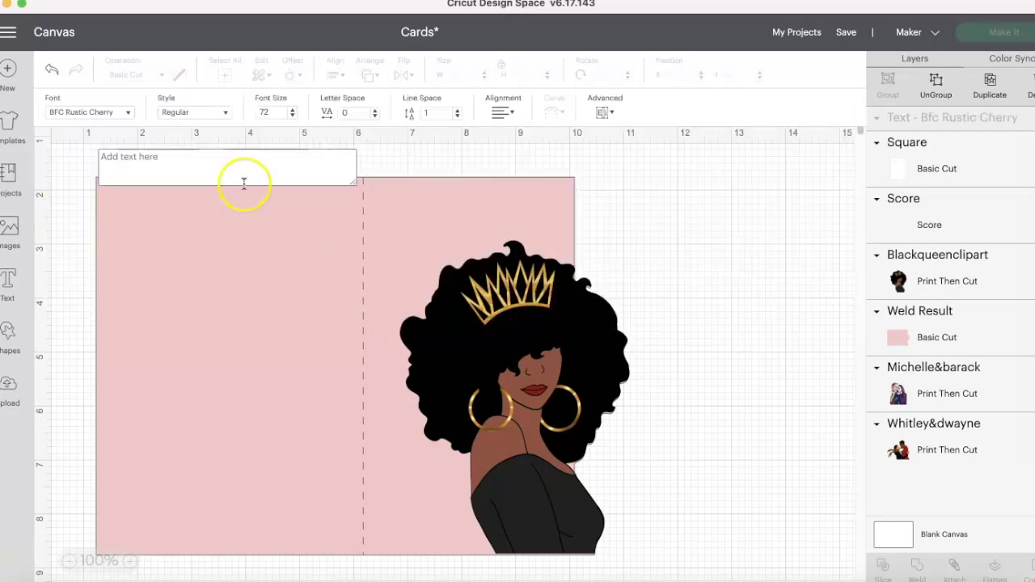
Step: Enter "Queen Love" as the text
type("Q")
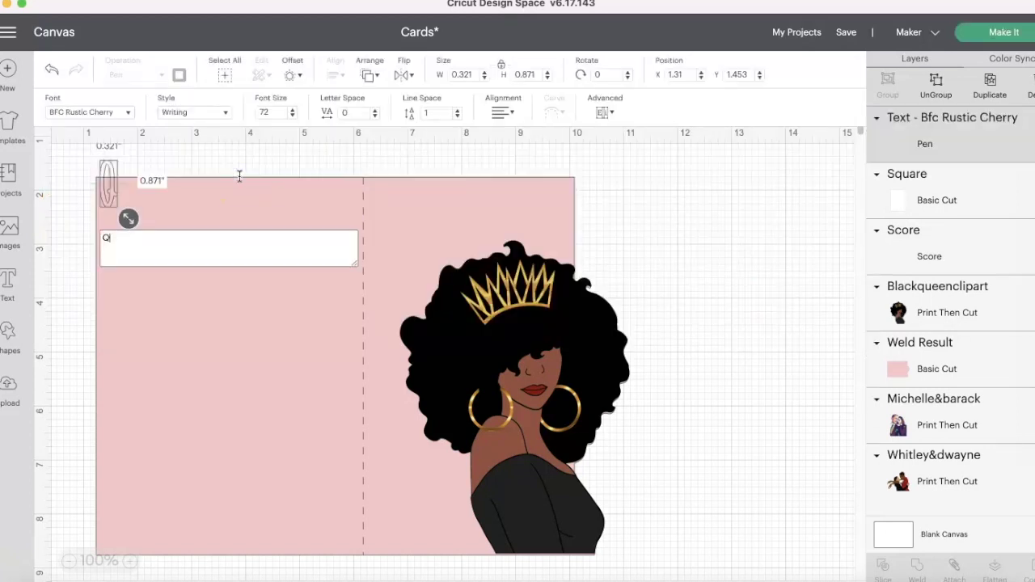
type("een L")
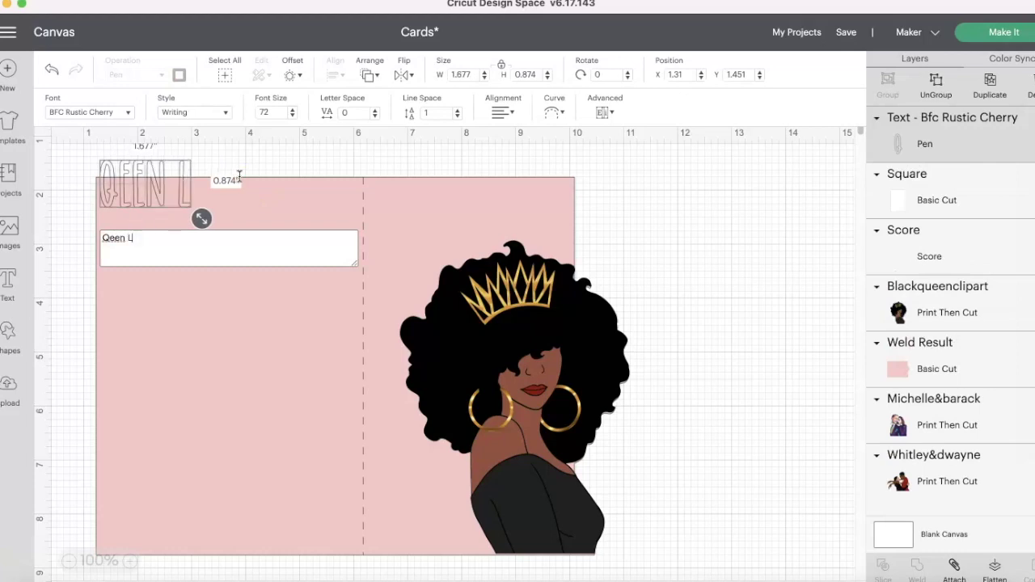
key("BackSpace")
key("BackSpace")
key("BackSpace")
key("BackSpace")
key("BackSpace")
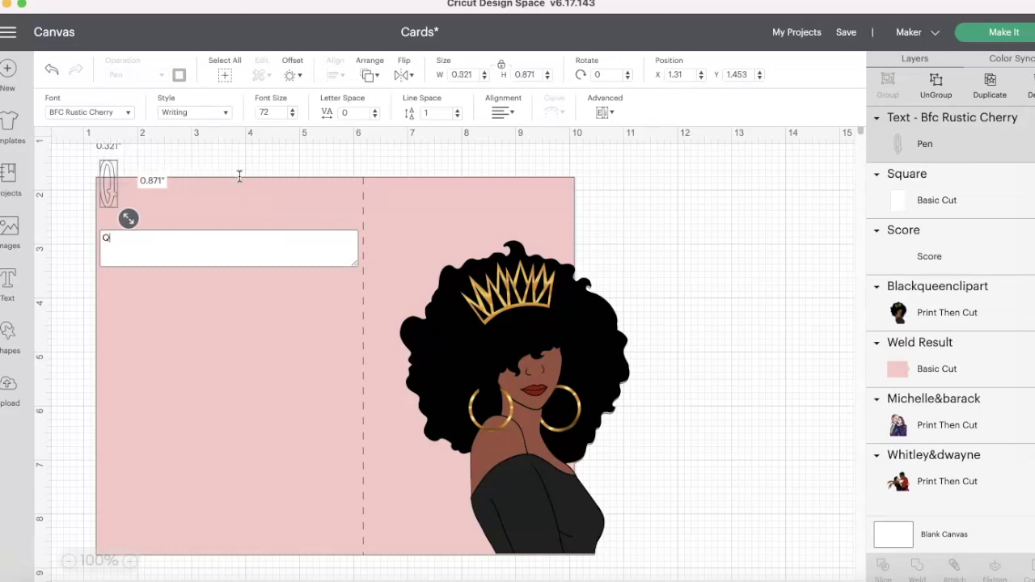
type("ueen Love")
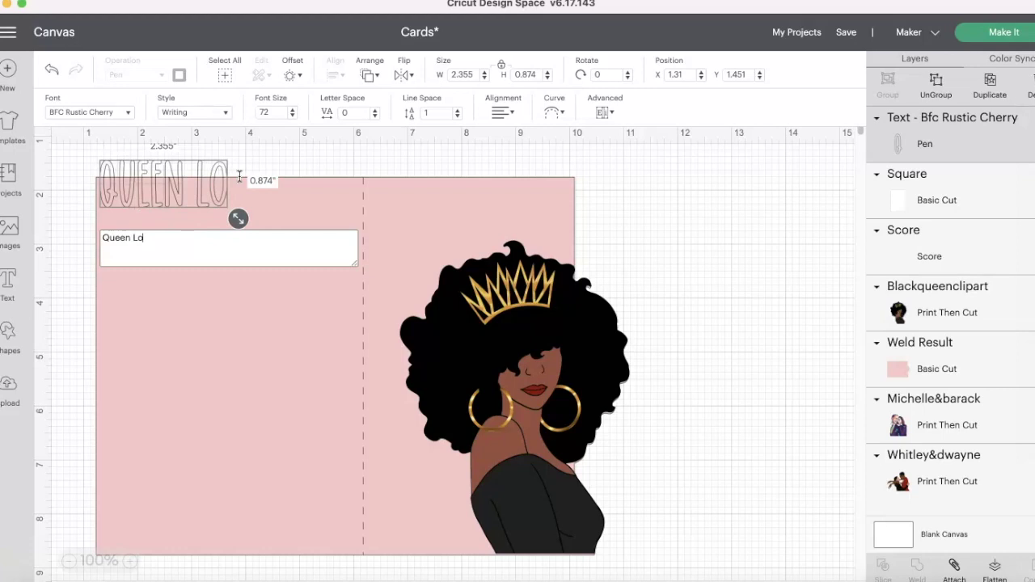
left_click(295, 319)
Step: Place the "Queen Love" text above the woman's crown and curve it to a diameter of about 6.08
left_click_drag(227, 194, 411, 275)
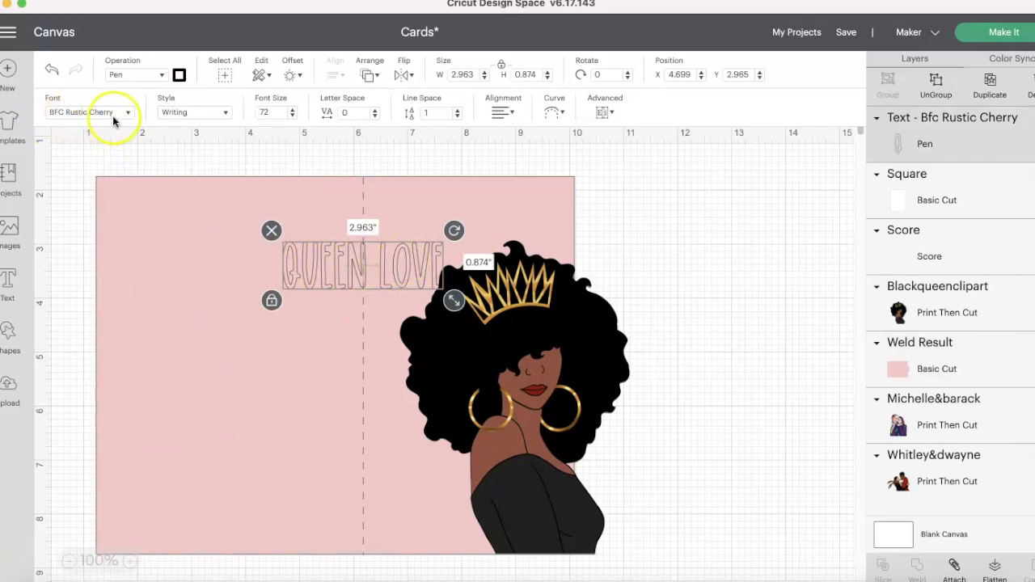
left_click_drag(377, 250, 471, 214)
left_click(556, 113)
left_click_drag(518, 153, 563, 140)
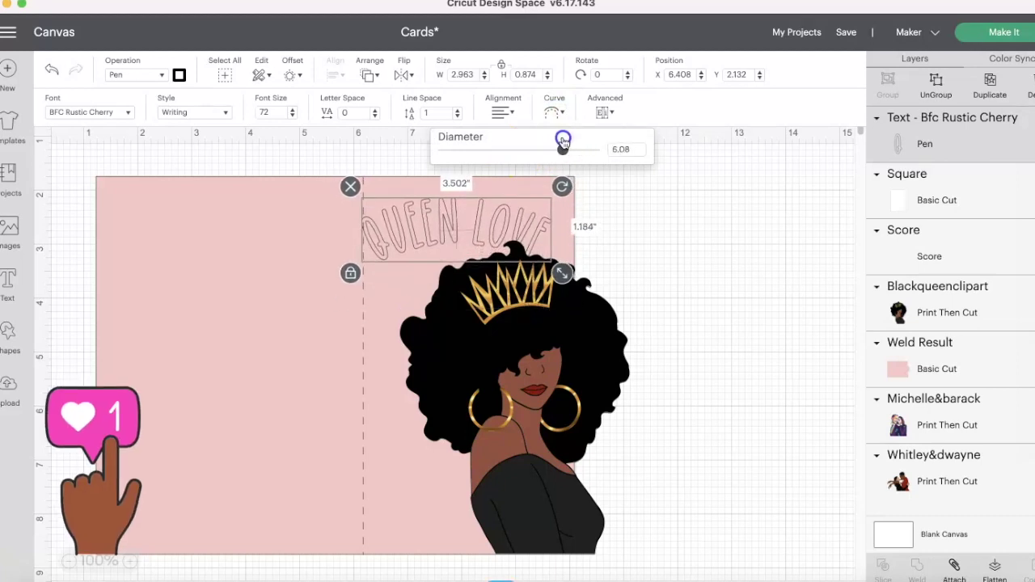
left_click(513, 162)
Step: Rotate the curved text counterclockwise to about 342.53° and fit it above the woman's hair on the front panel
left_click(502, 222)
left_click_drag(562, 186, 569, 159)
left_click_drag(544, 223, 532, 213)
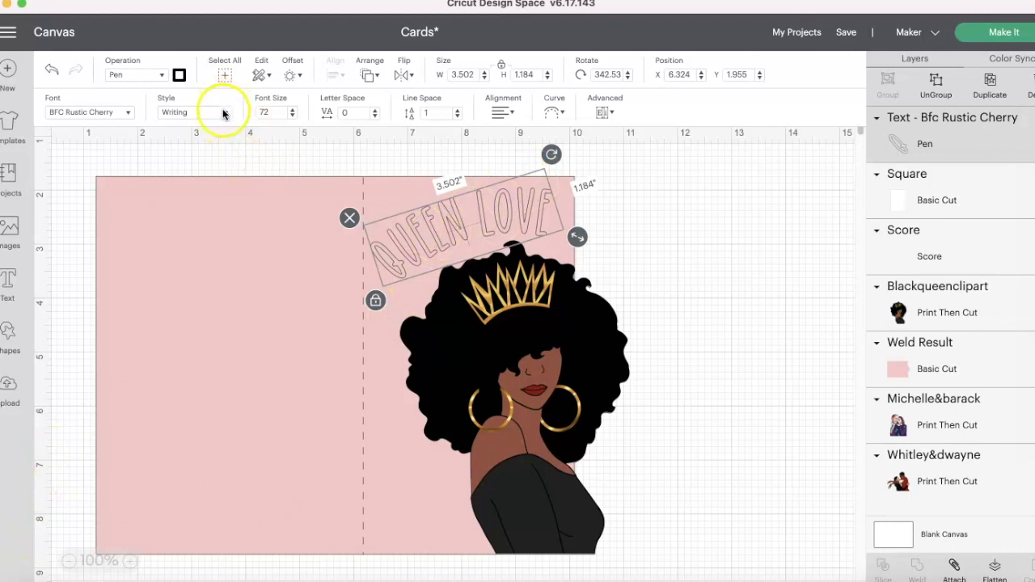
Step: Try the Regular style on the "Queen Love" text and return it to the Writing style
left_click(225, 111)
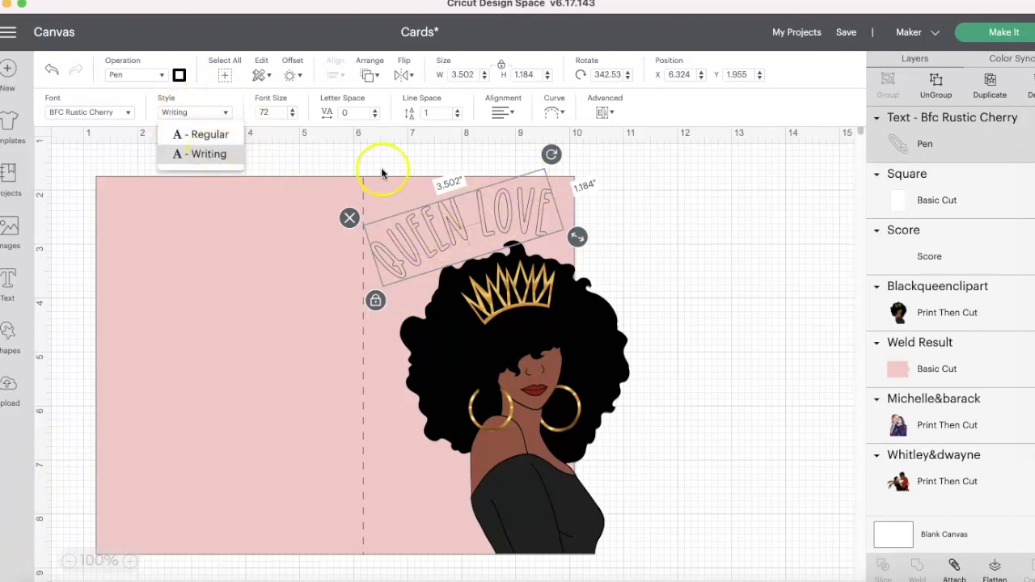
left_click(221, 134)
left_click(226, 112)
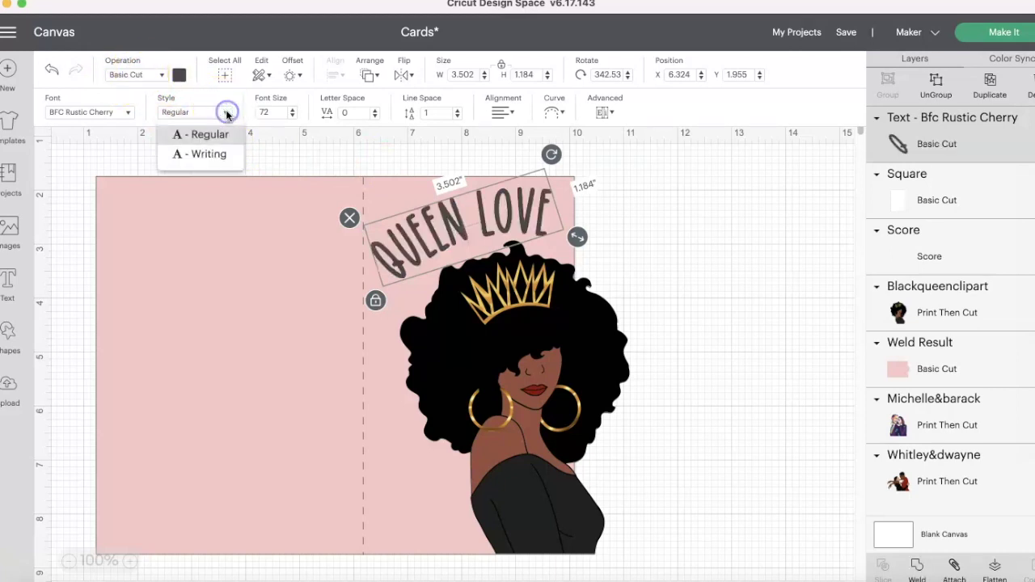
left_click(214, 157)
Step: Nudge the "Queen Love" text closer to the hair and change its font to BFC Scary Skelly
left_click_drag(420, 245, 422, 255)
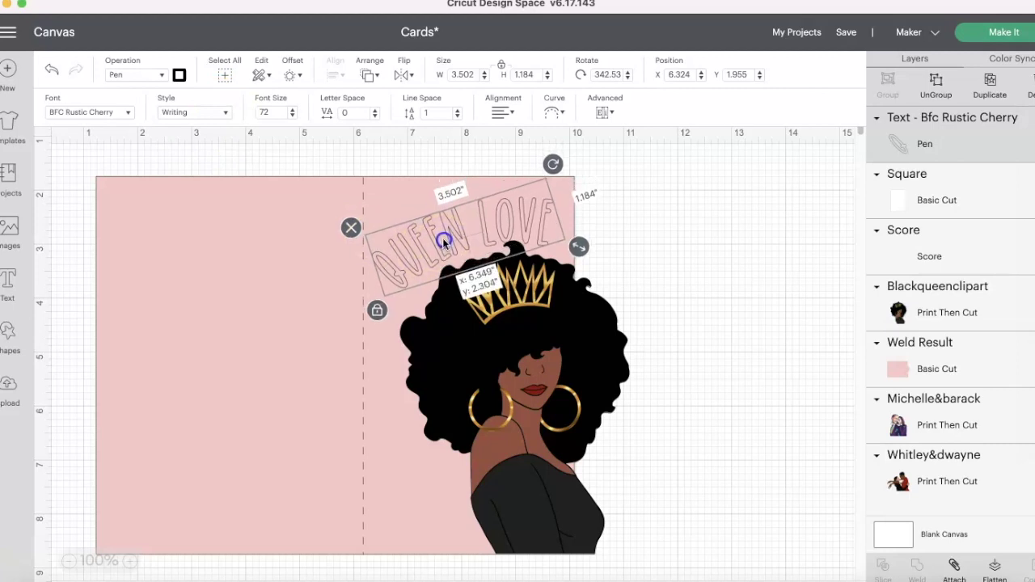
left_click(130, 113)
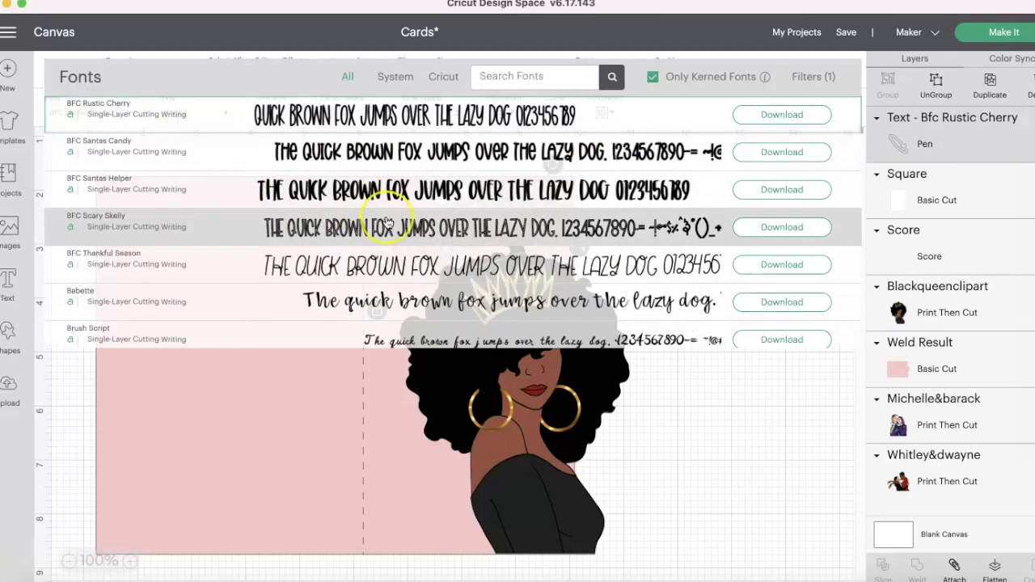
left_click(386, 223)
Step: Adjust the size and placement of the curved "Queen Love" text so it fits within the front panel above the hair
left_click(555, 219)
left_click_drag(588, 233, 547, 215)
left_click(726, 238)
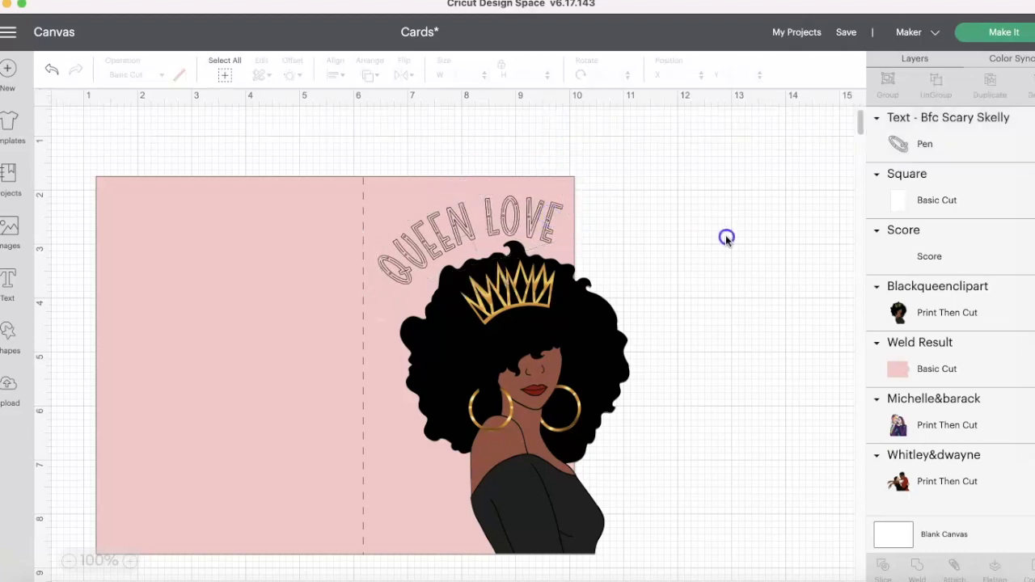
left_click(553, 202)
left_click_drag(591, 243, 597, 241)
left_click(652, 245)
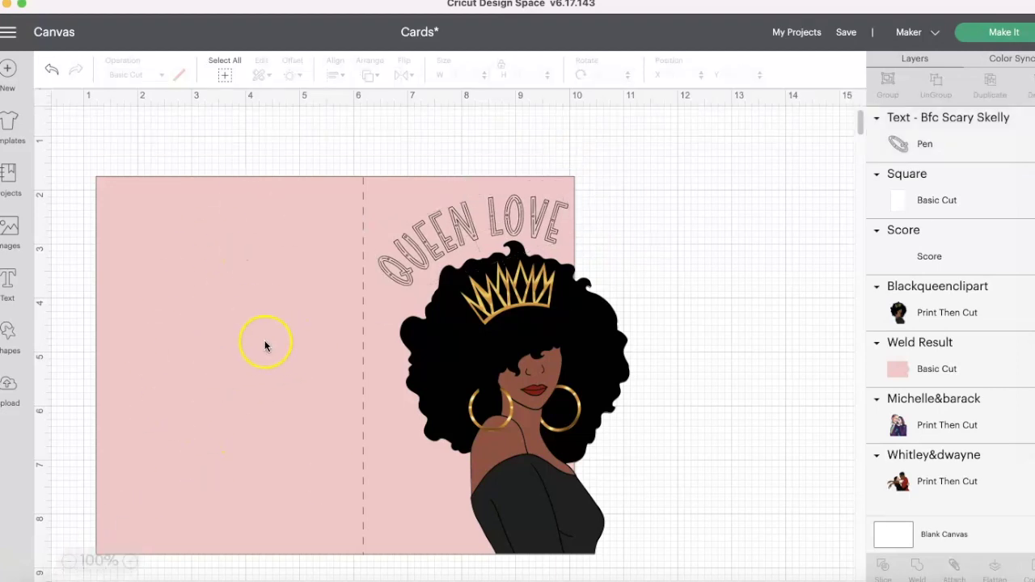
Step: Add the text "Do Dream On" in the BFC Rustic Cherry font with Writing style
left_click(8, 283)
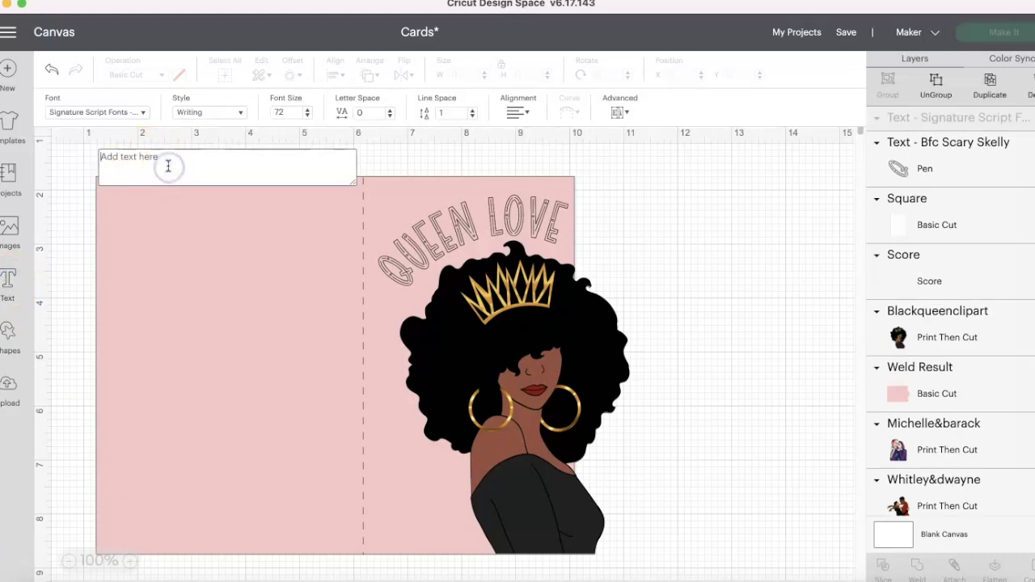
type("Do")
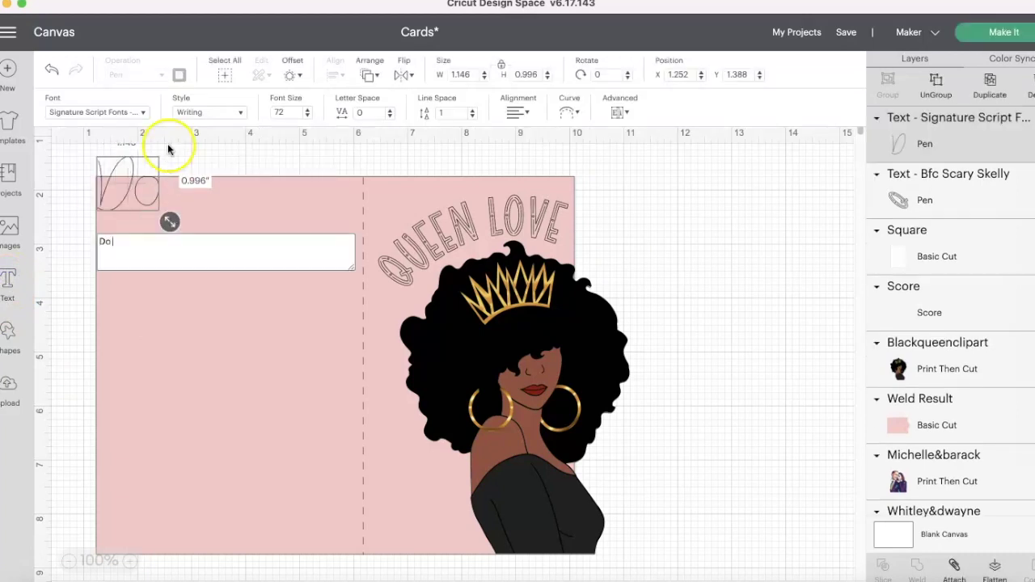
left_click(146, 113)
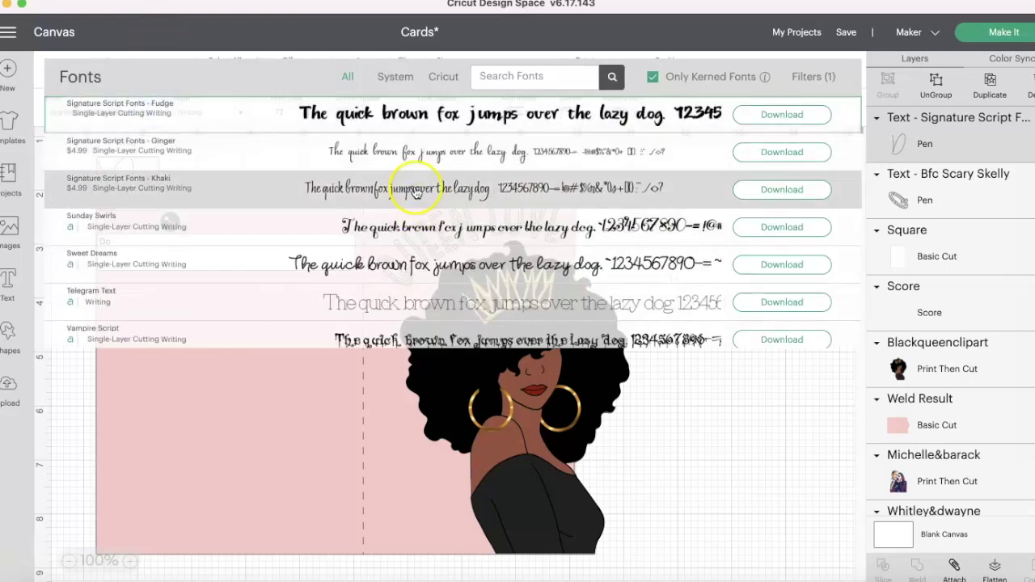
scroll(414, 180, "up", 10)
left_click(275, 219)
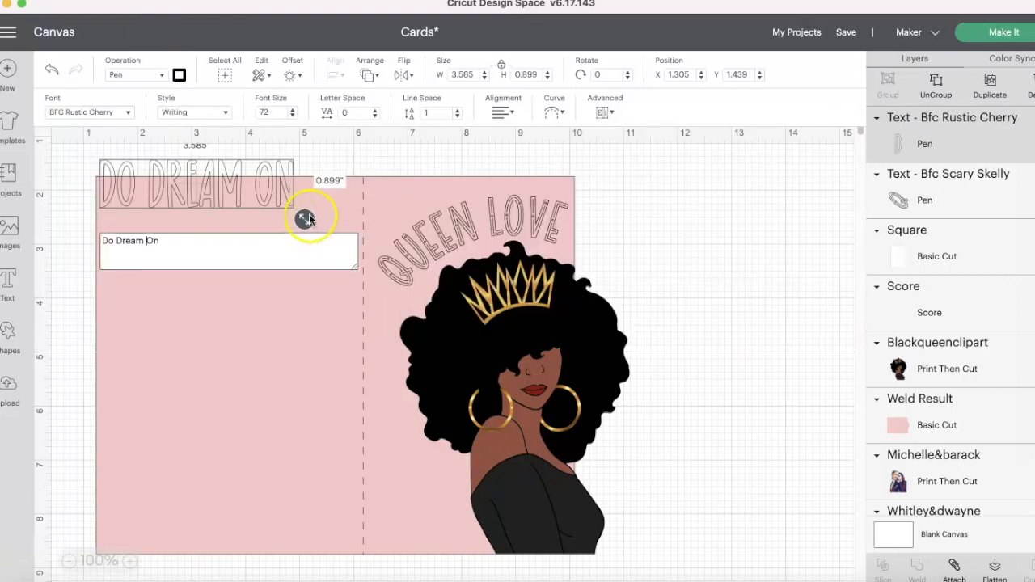
Step: Shrink the "Do Dream On" text to about 2.22 × 0.56 in and place it near the back panel's lower edge
left_click(308, 217)
left_click_drag(247, 184, 284, 550)
left_click_drag(247, 522, 255, 531)
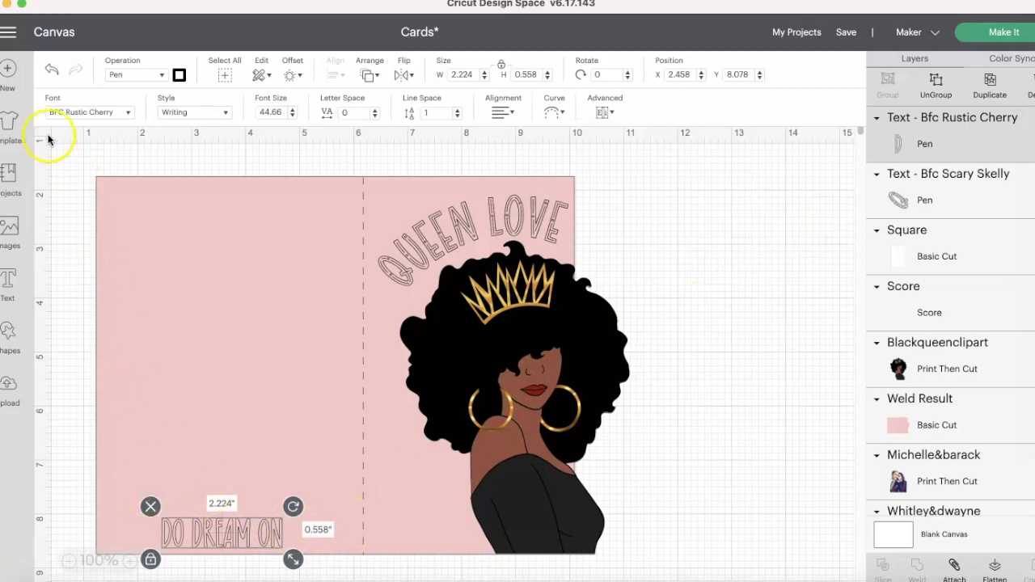
Step: Move the crowned-woman clipart off the pink card base onto the blank canvas beside it
left_click(221, 432)
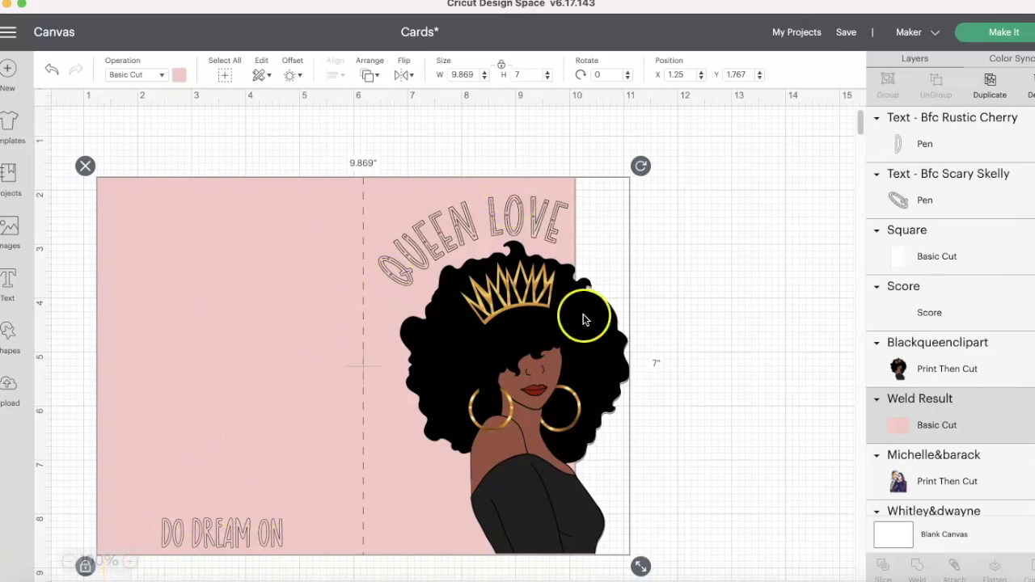
left_click(726, 241)
left_click_drag(487, 328, 847, 331)
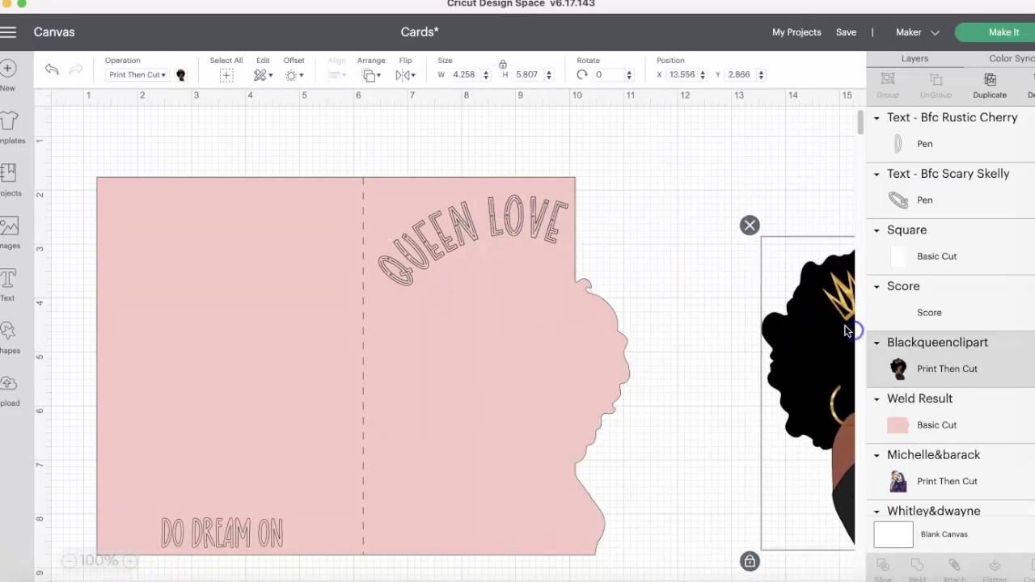
Step: Attach both texts and the score line to the pink welded card base
left_click_drag(601, 153, 79, 574)
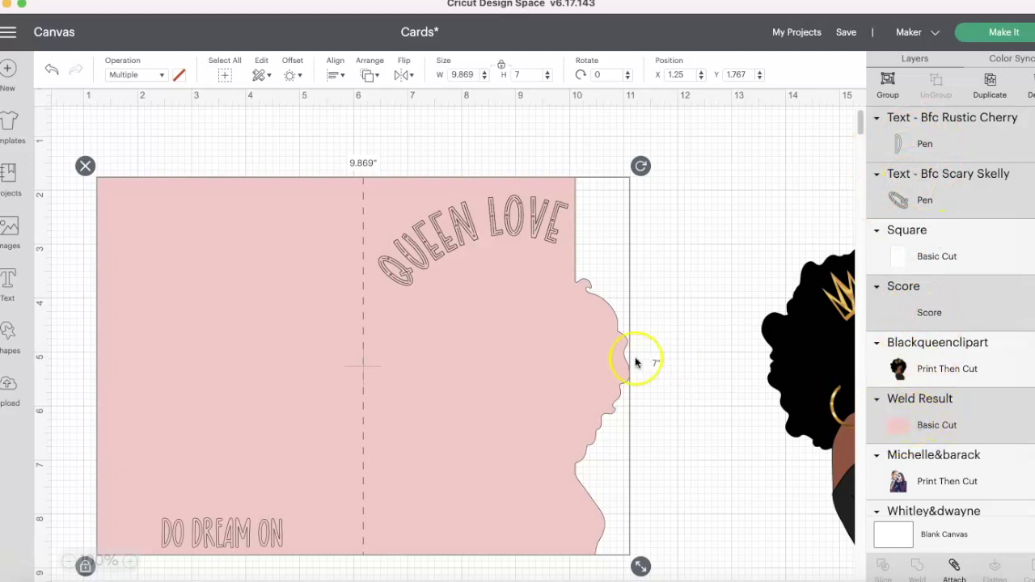
left_click(960, 570)
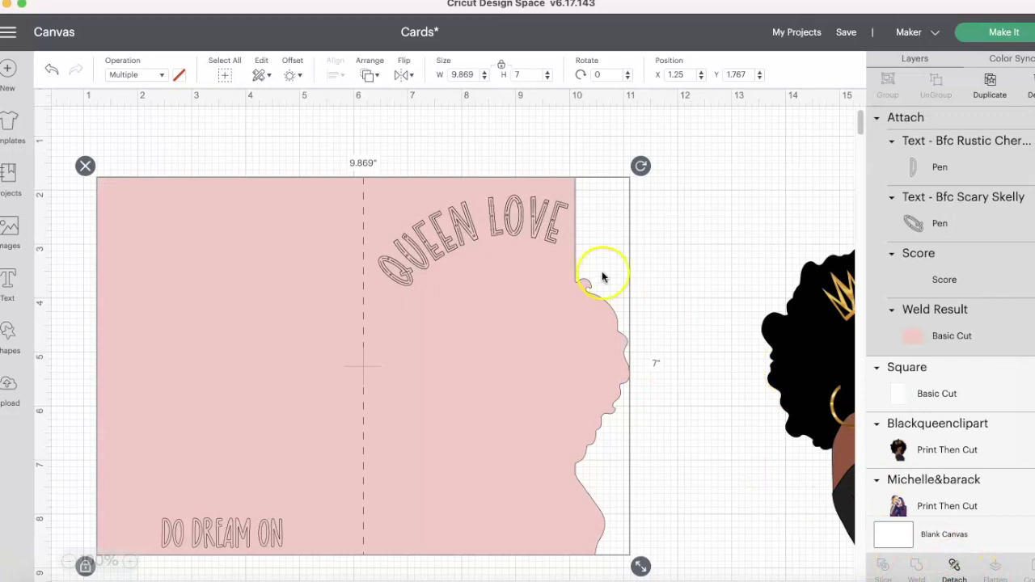
Step: Move the crowned-woman clipart up and closer to the pink card base, leaving it on the blank canvas
left_click(750, 311)
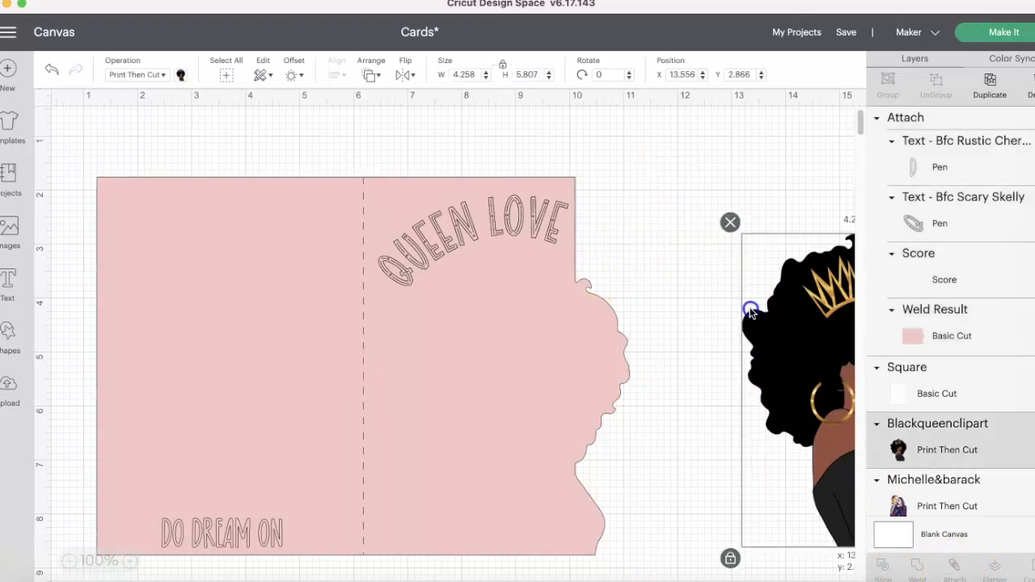
left_click_drag(750, 311, 672, 230)
left_click(528, 225)
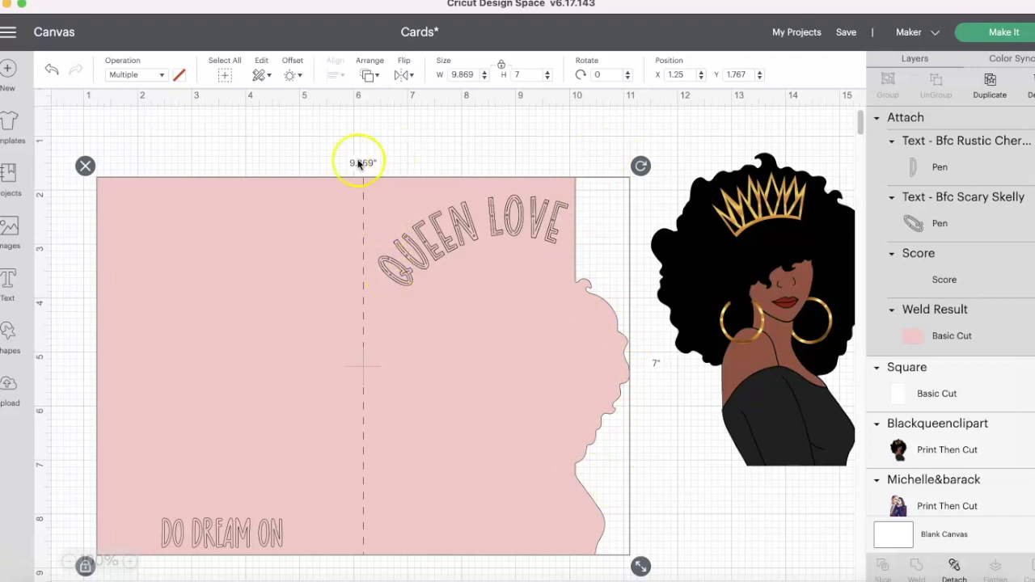
left_click(735, 296)
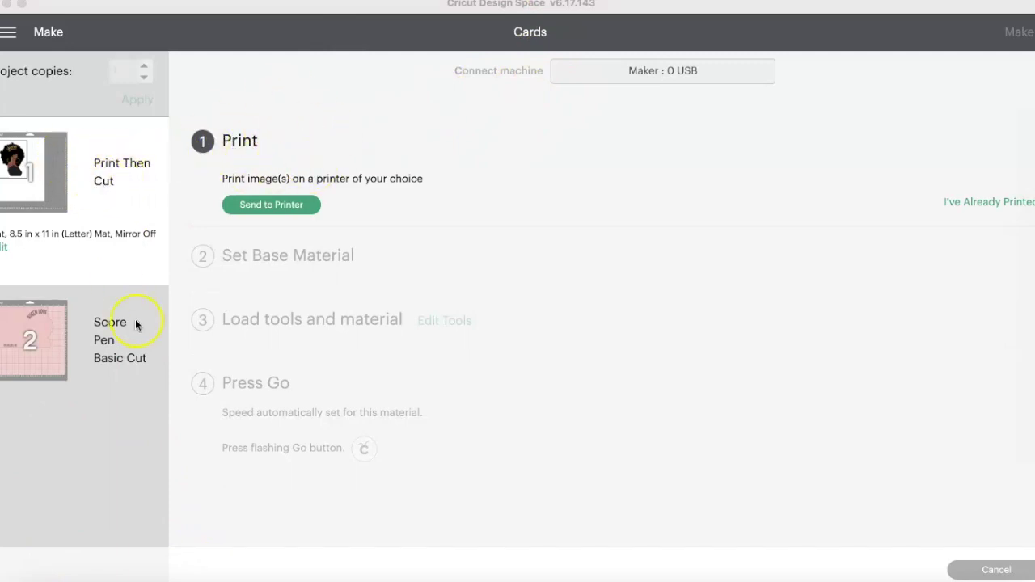
Step: Set up the Print Then Cut clipart print for the HP OfficeJet Pro 9010 series with Heavyweight Paper as the paper type
left_click(94, 327)
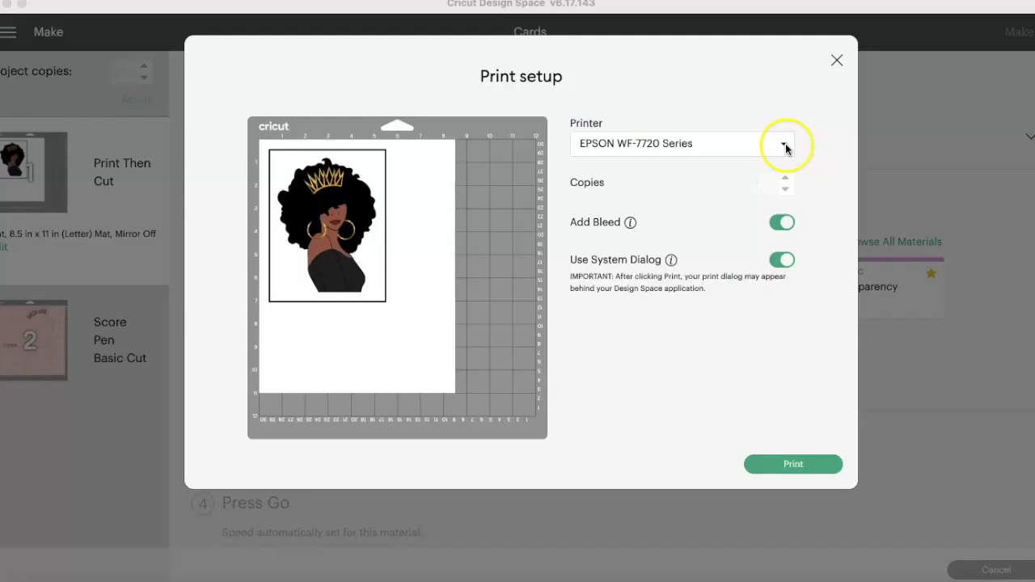
left_click(784, 143)
left_click(748, 194)
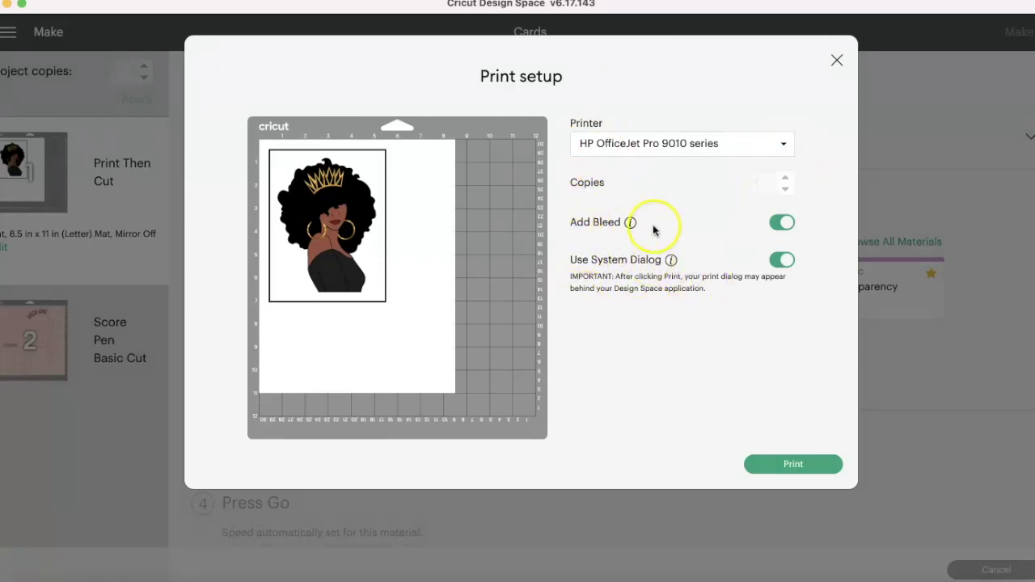
left_click(770, 468)
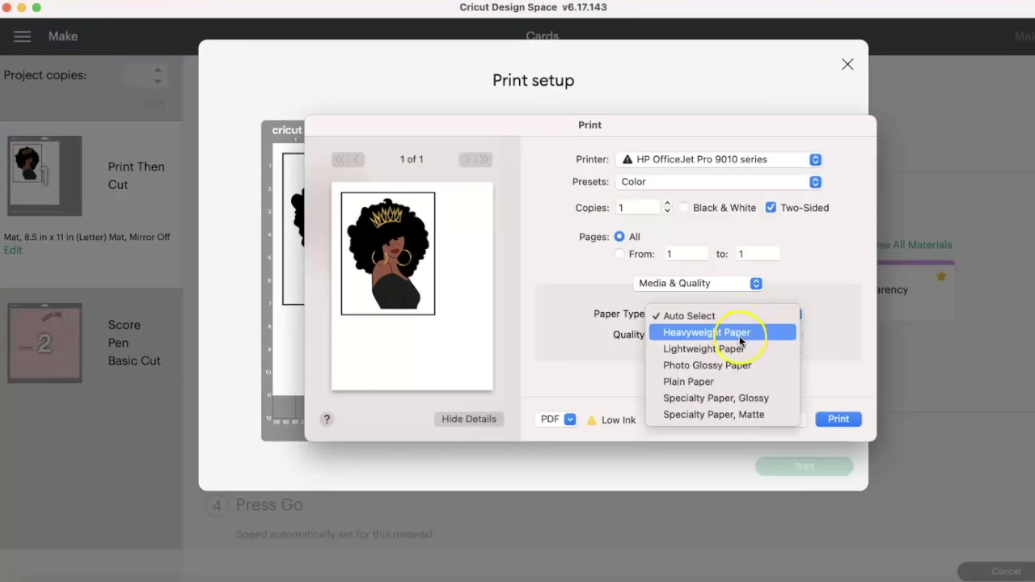
left_click(740, 338)
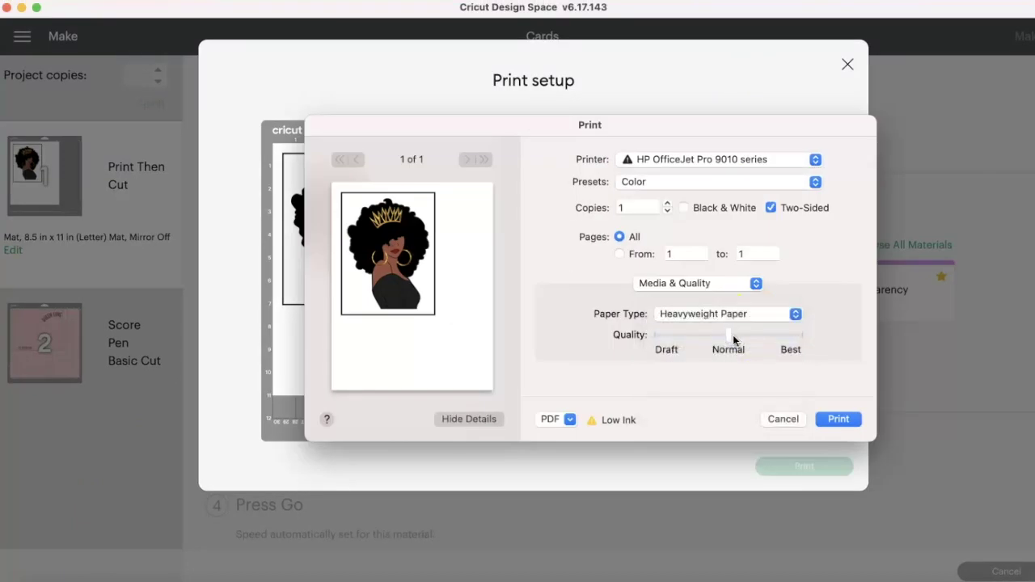